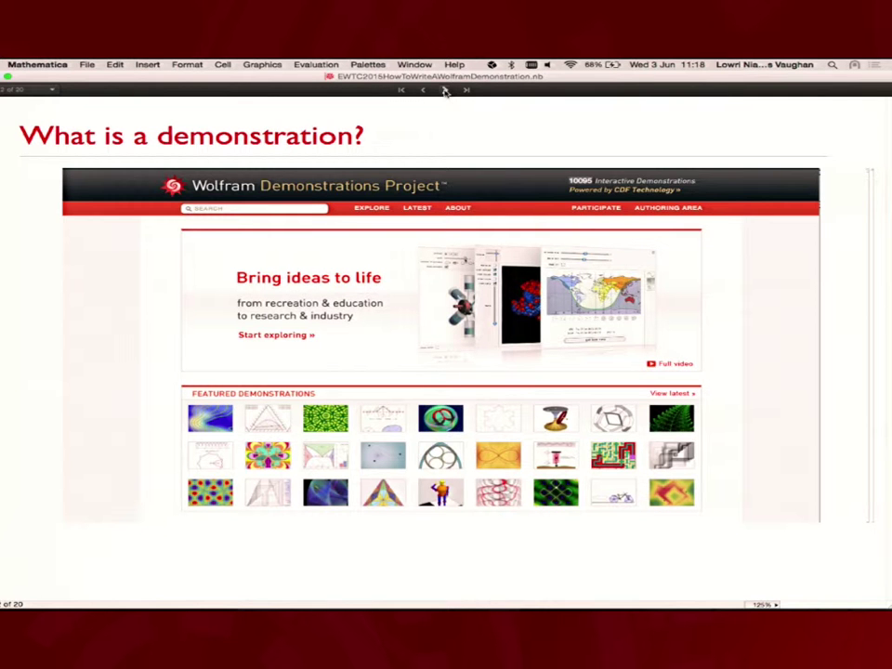
# Open the live Demonstrations site, then advance the slides through 'What do you need?' to 'What to write?'.
pyautogui.click(378, 223)
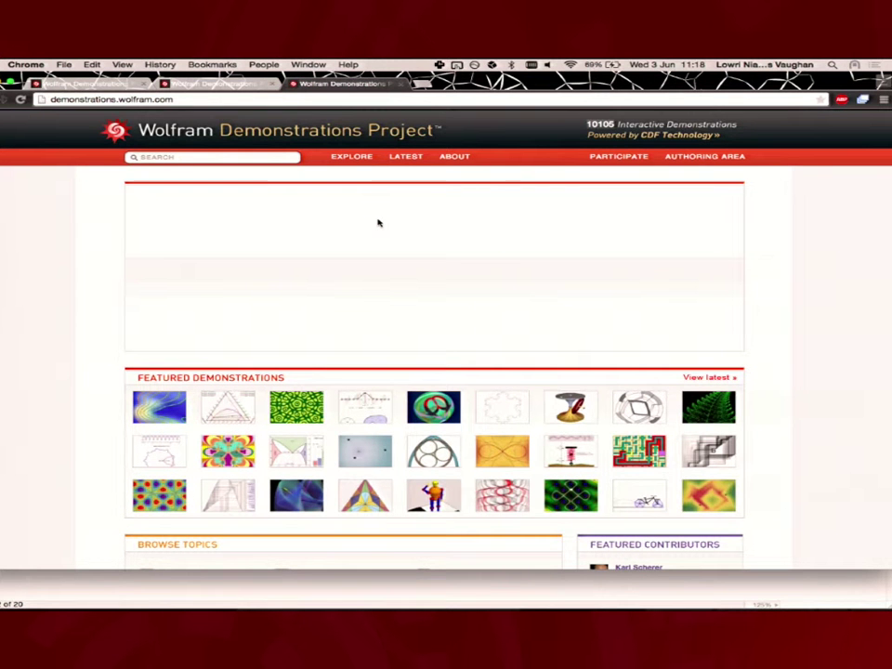
pyautogui.moveTo(185, 598)
pyautogui.press('super+Tab')
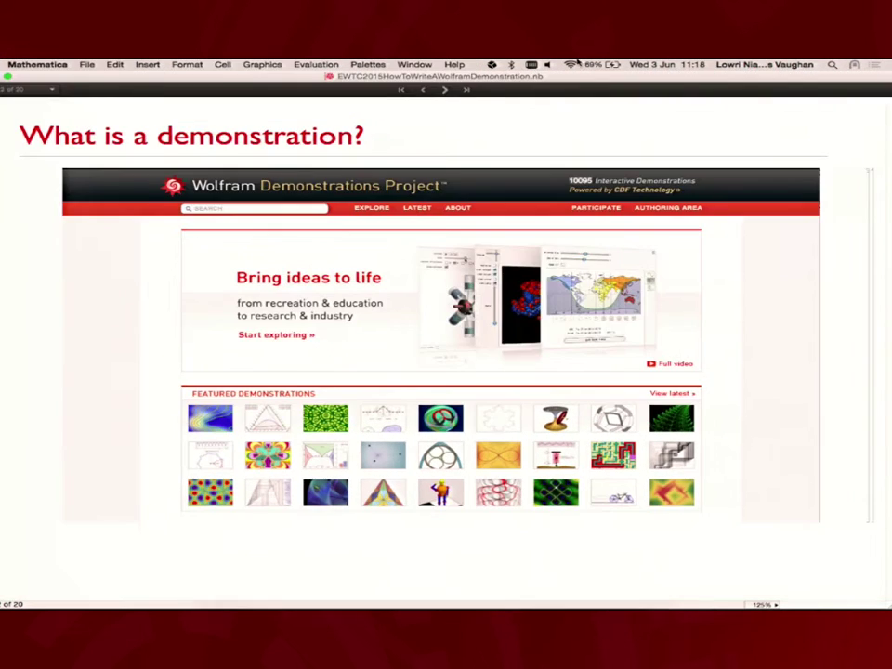
pyautogui.click(445, 90)
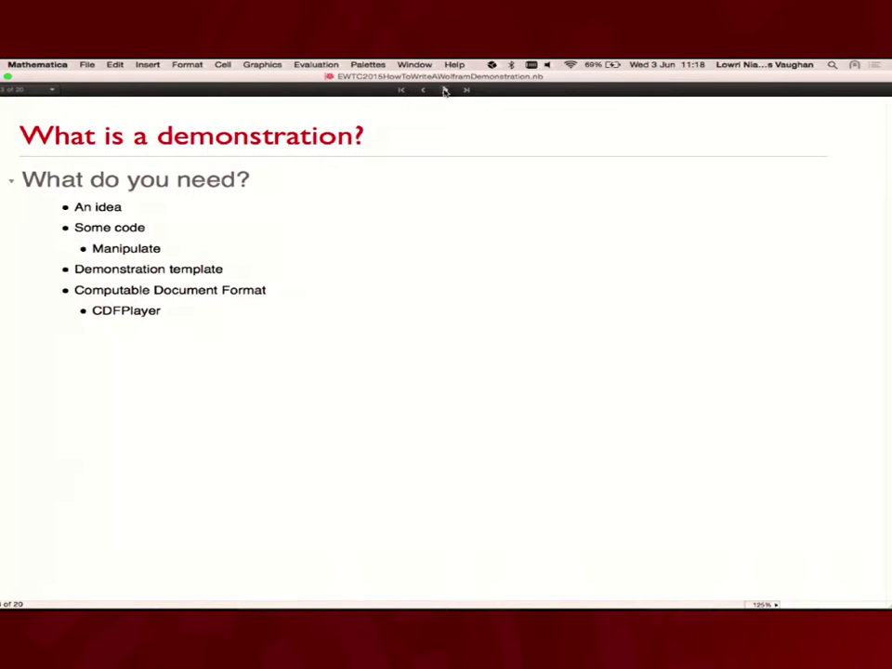
pyautogui.click(445, 90)
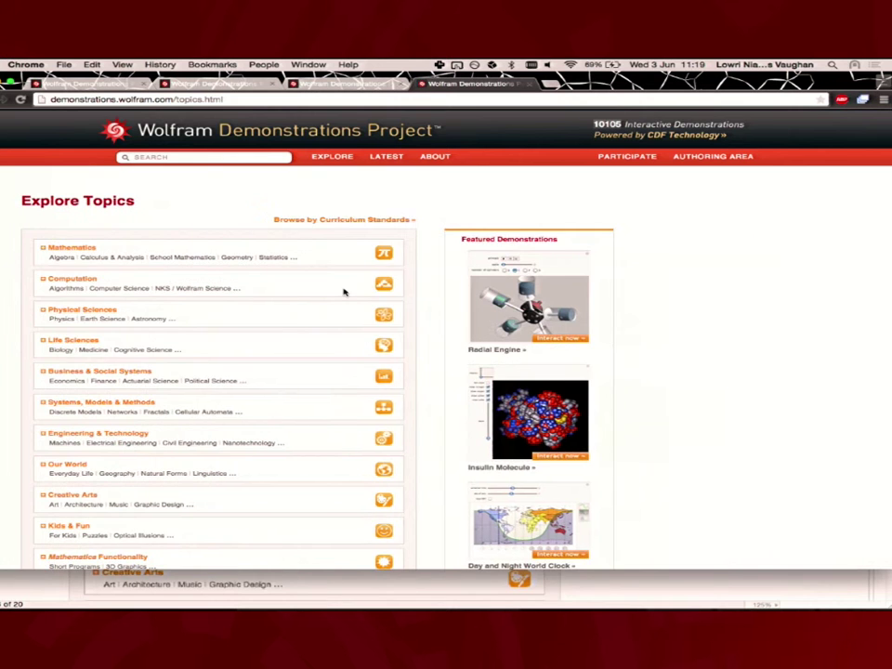
# Browse the Creative Arts topic to the Music demonstrations page.
pyautogui.scroll(-2, 345, 290)
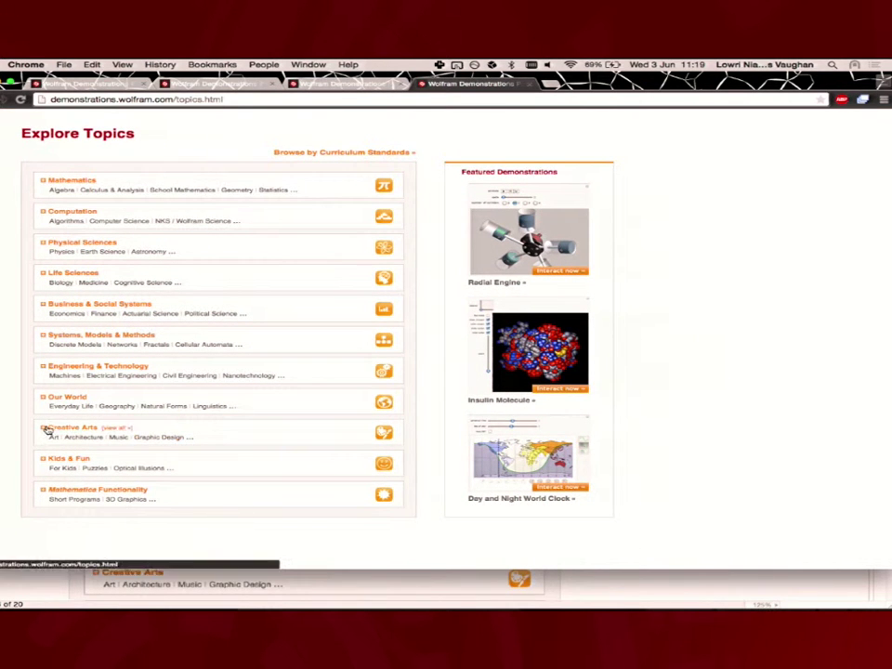
pyautogui.click(124, 441)
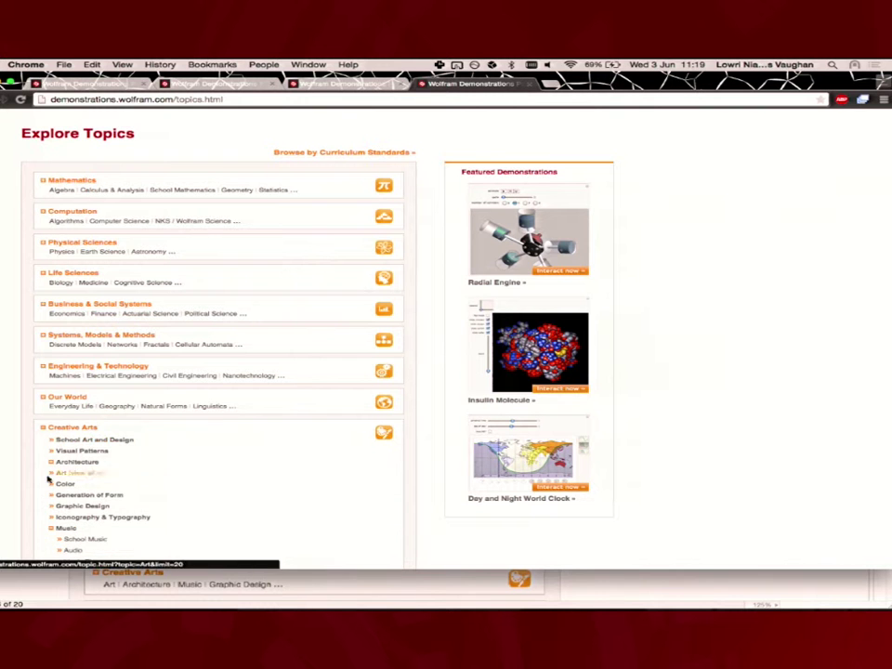
pyautogui.click(99, 537)
# Search the demonstrations for 'keyboard', then return to the presentation notebook.
pyautogui.click(186, 156)
pyautogui.write('keybo')
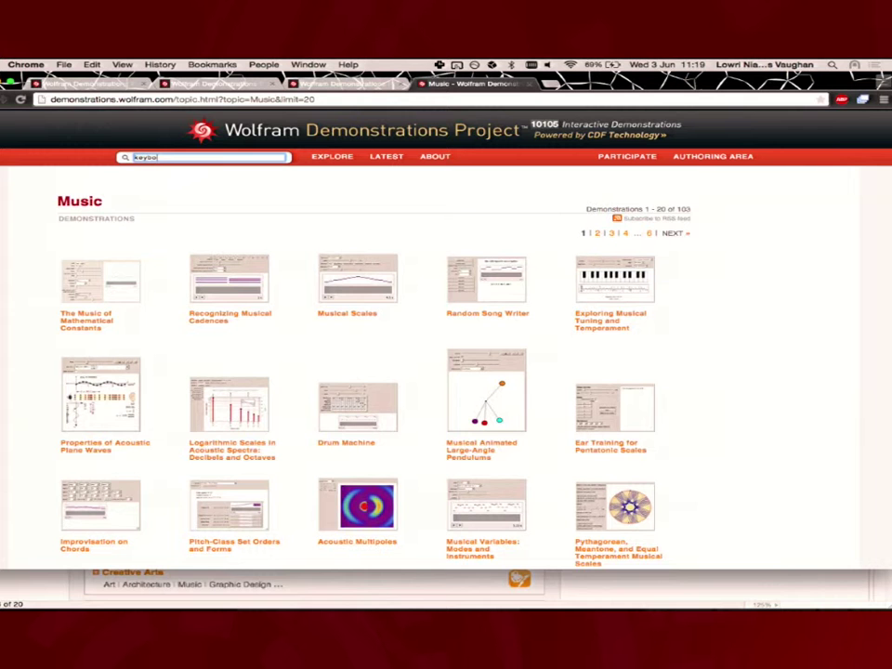
pyautogui.write('ard')
pyautogui.press('Return')
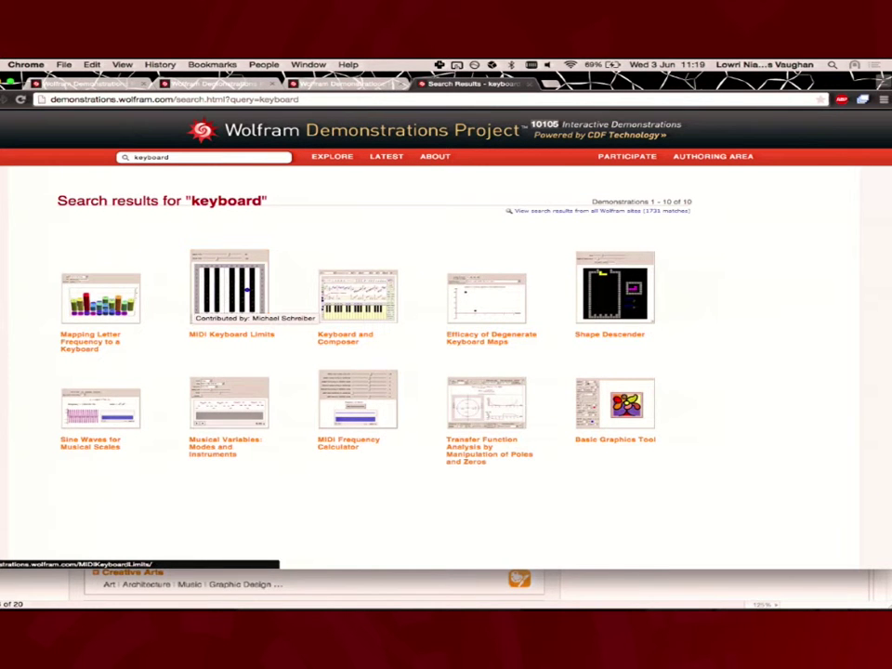
pyautogui.click(5, 591)
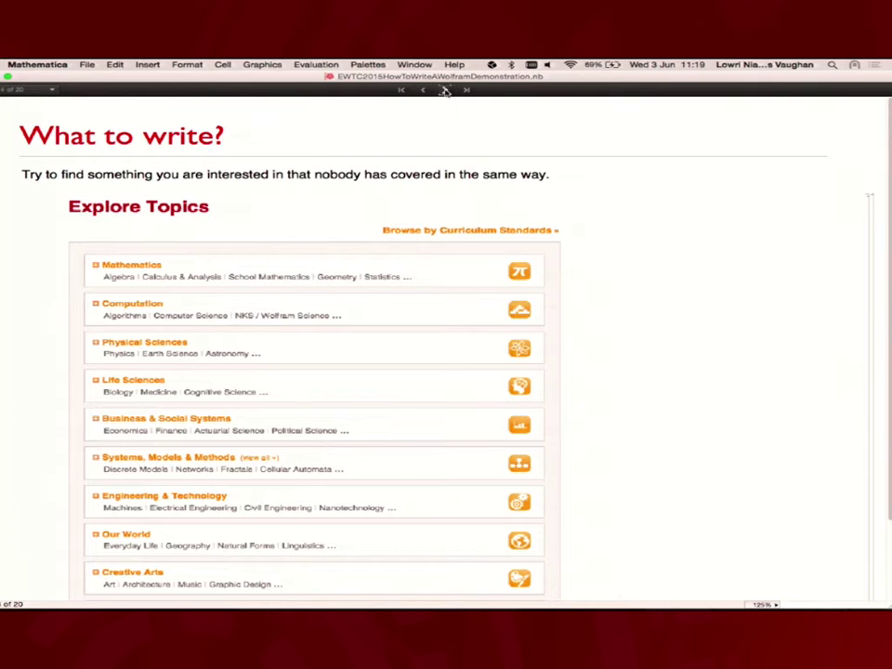
# Show the 'Inspiration...' gallery, scroll its thumbnails, then advance to the Manipulate slide.
pyautogui.click(446, 88)
pyautogui.scroll(-3, 669, 236)
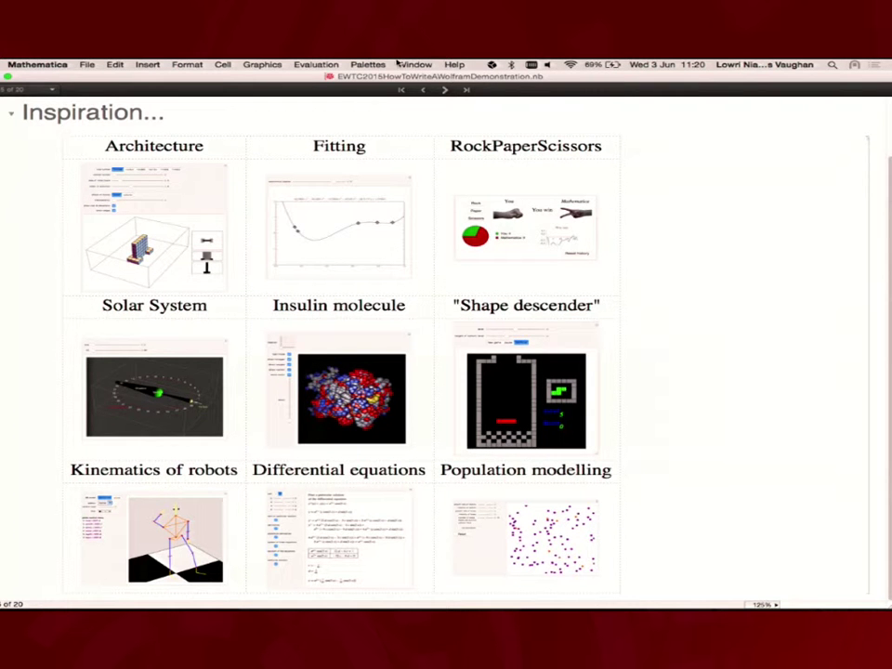
pyautogui.click(445, 89)
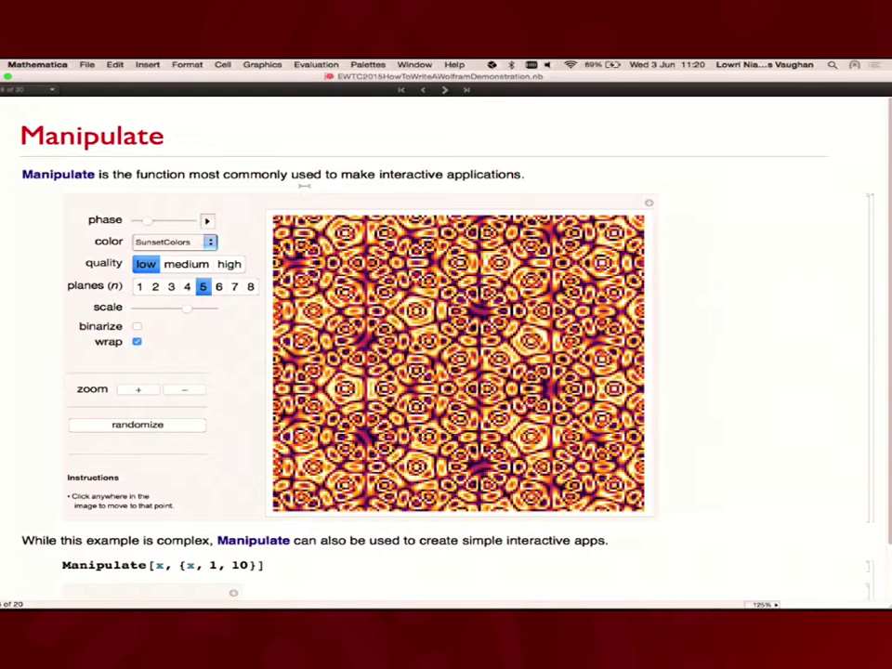
# Play and then pause the interference pattern's phase animation.
pyautogui.click(206, 221)
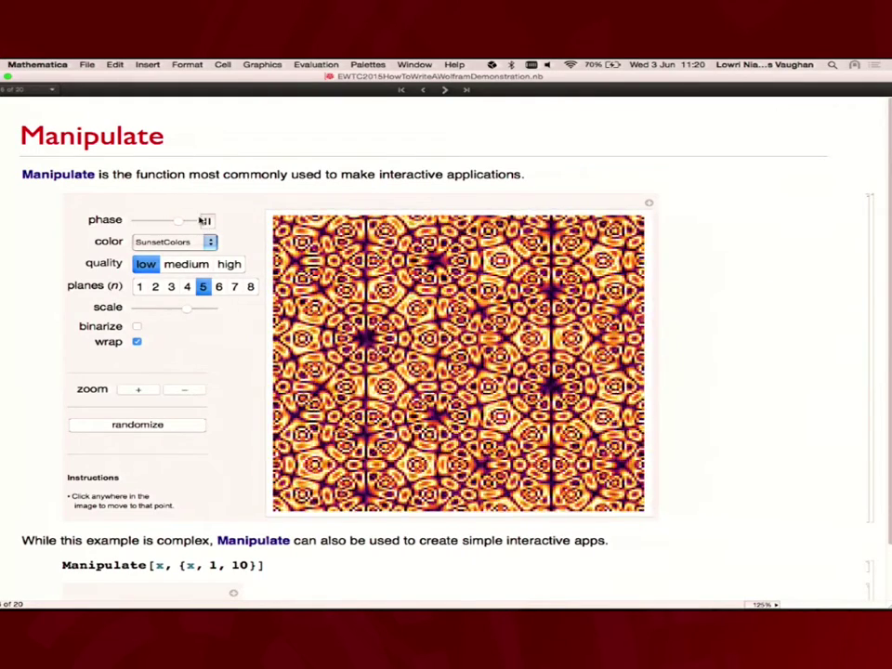
pyautogui.click(207, 220)
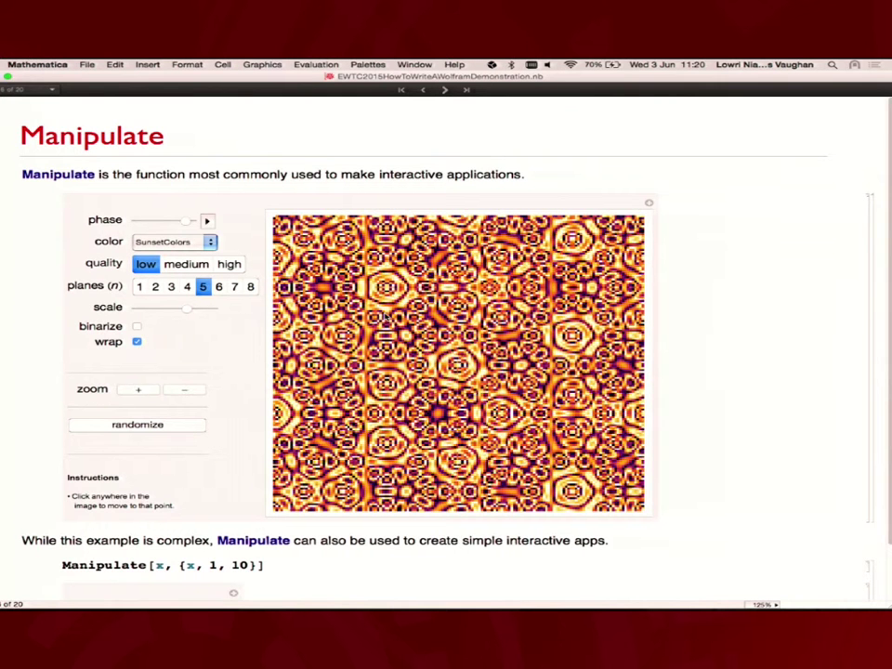
pyautogui.scroll(-3, 629, 394)
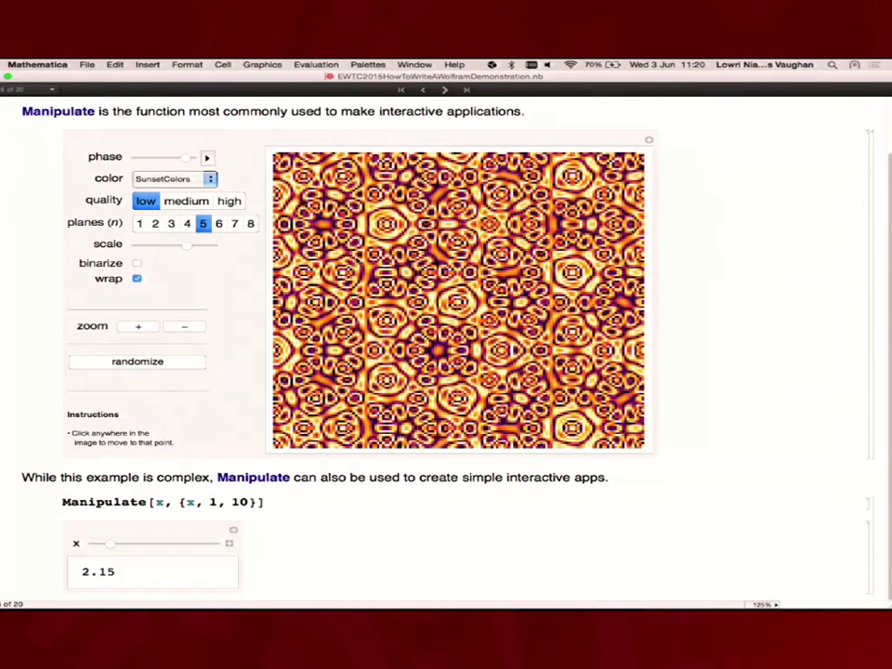
# Run Manipulate[x, {x, 1, 10}] with x at about 2.67, then advance to Manipulate Syntax.
pyautogui.hotkey('shift', 'Return')
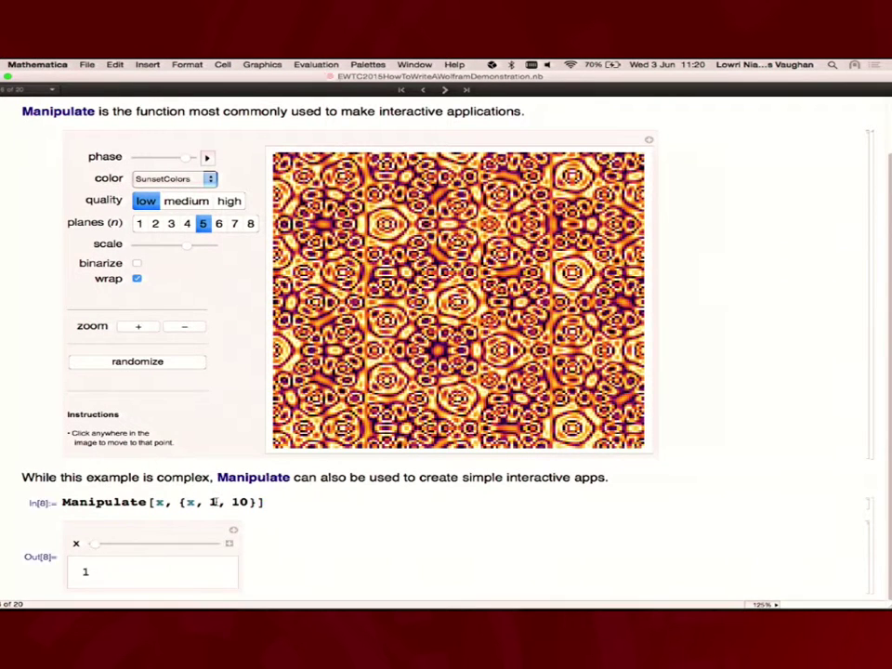
pyautogui.moveTo(95, 545); pyautogui.dragTo(165, 544)
pyautogui.click(444, 90)
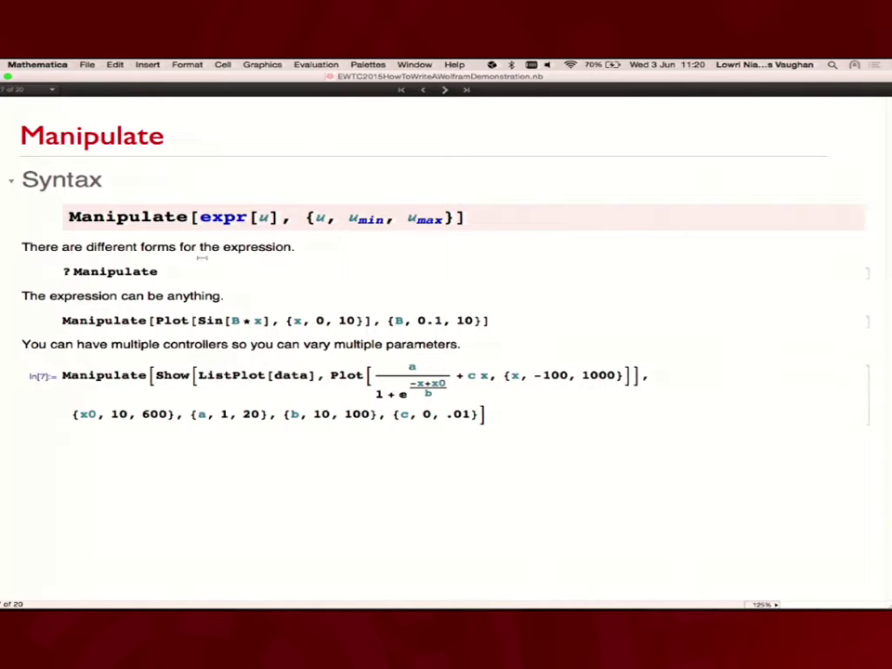
# Evaluate ?Manipulate and highlight the {u, umin, umax} form in its first usage line.
pyautogui.click(183, 269)
pyautogui.hotkey('shift', 'Return')
pyautogui.scroll(-4, 278, 372)
pyautogui.scroll(3, 372, 372)
pyautogui.scroll(-2, 437, 279)
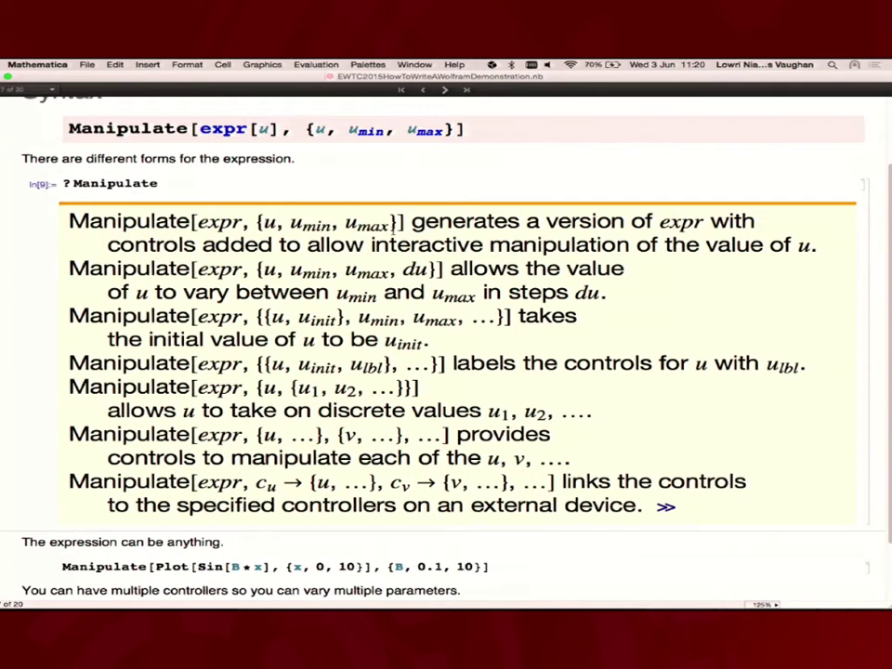
pyautogui.moveTo(406, 222); pyautogui.dragTo(179, 222)
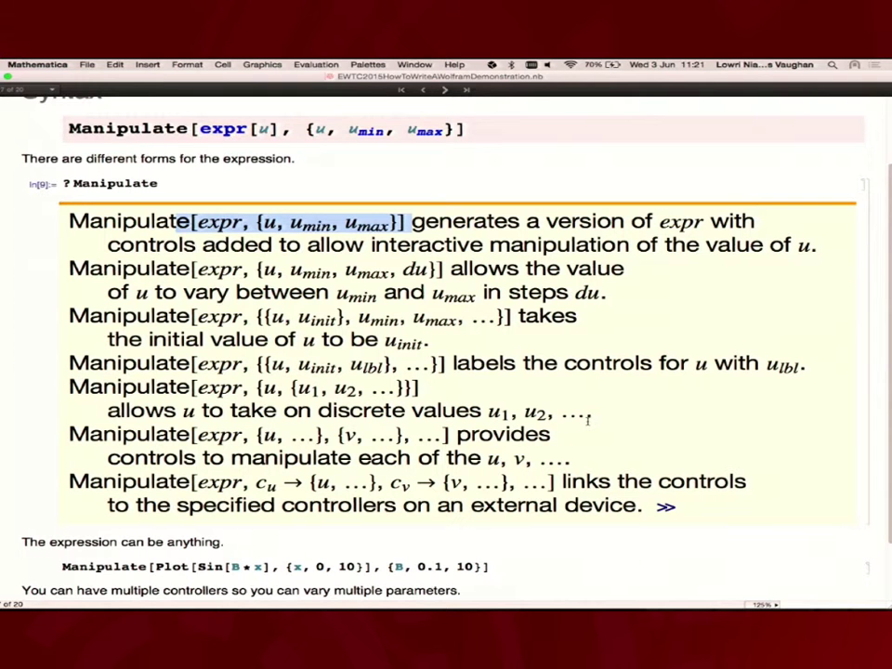
pyautogui.scroll(-2, 637, 319)
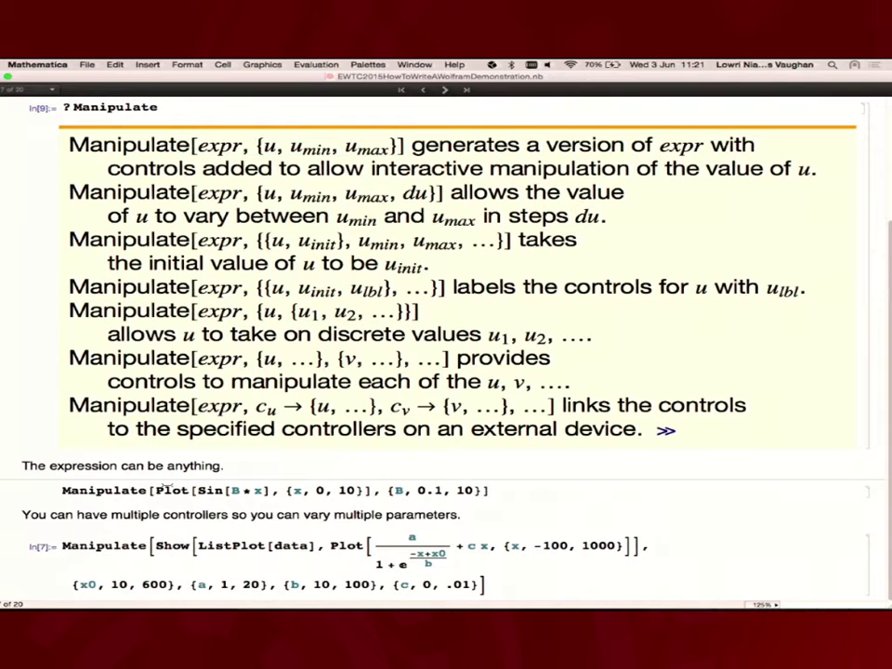
# Evaluate the Plot[Sin[B x]] Manipulate and raise B so the sine oscillates rapidly.
pyautogui.click(155, 490)
pyautogui.hotkey('shift', 'Return')
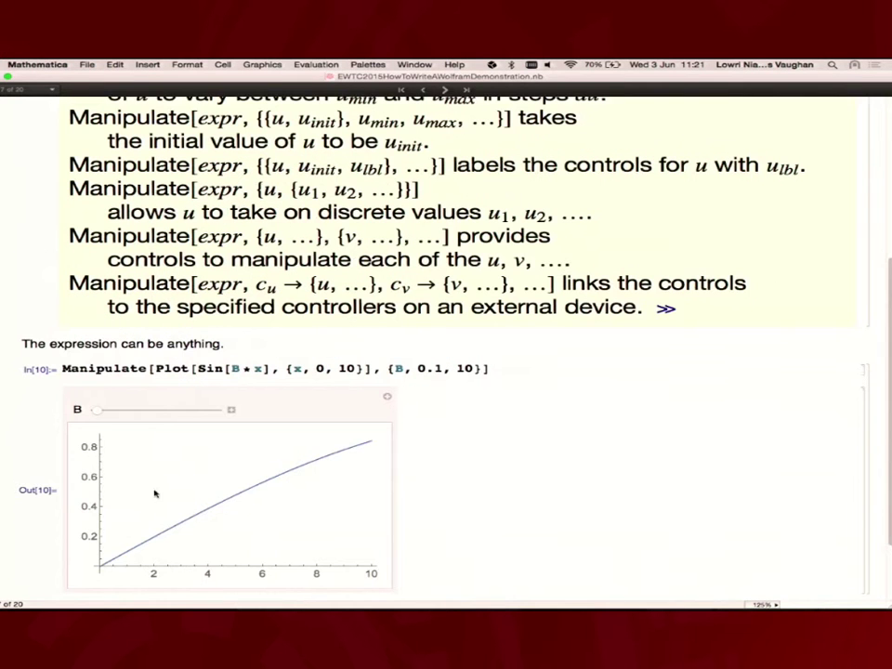
pyautogui.moveTo(94, 408); pyautogui.dragTo(159, 404)
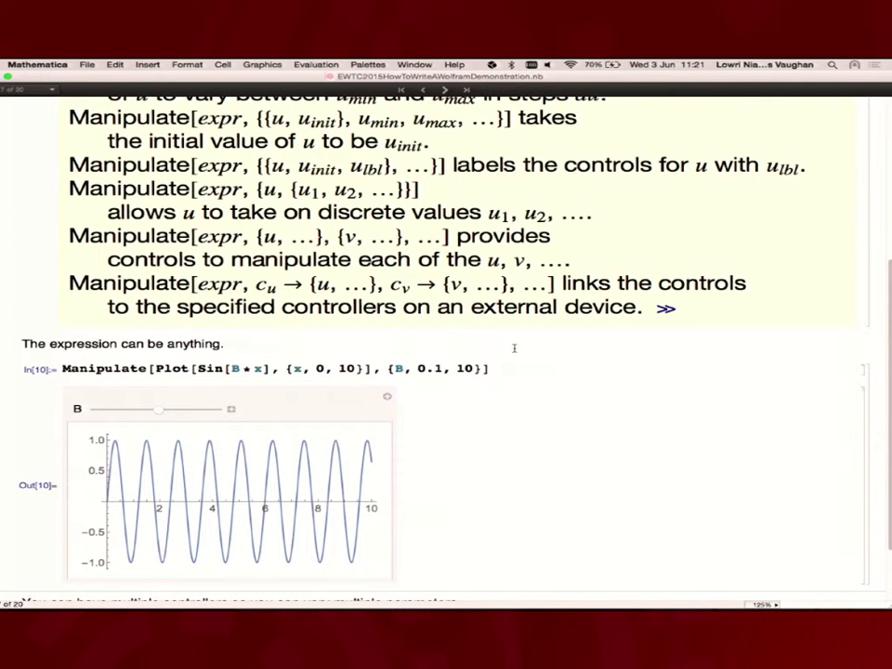
pyautogui.scroll(-3, 443, 404)
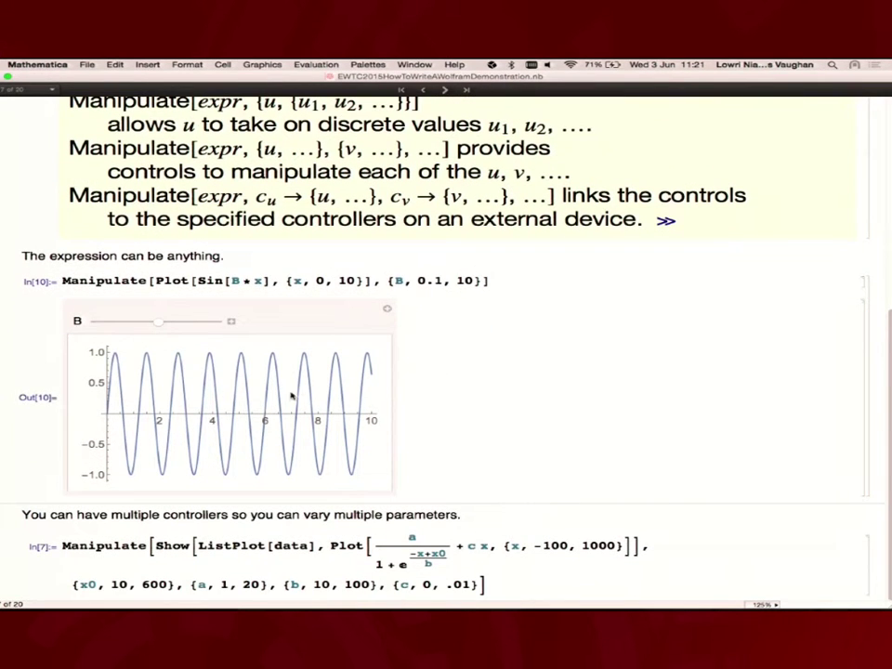
# Evaluate the Show[ListPlot...] fitting example and adjust x0 and c to fit the data.
pyautogui.click(503, 540)
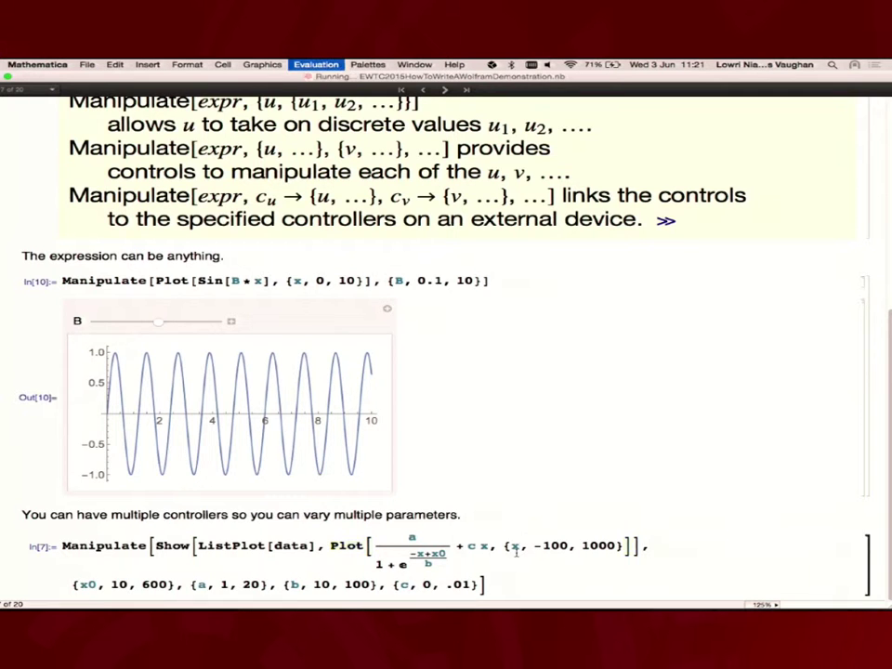
pyautogui.hotkey('shift', 'Return')
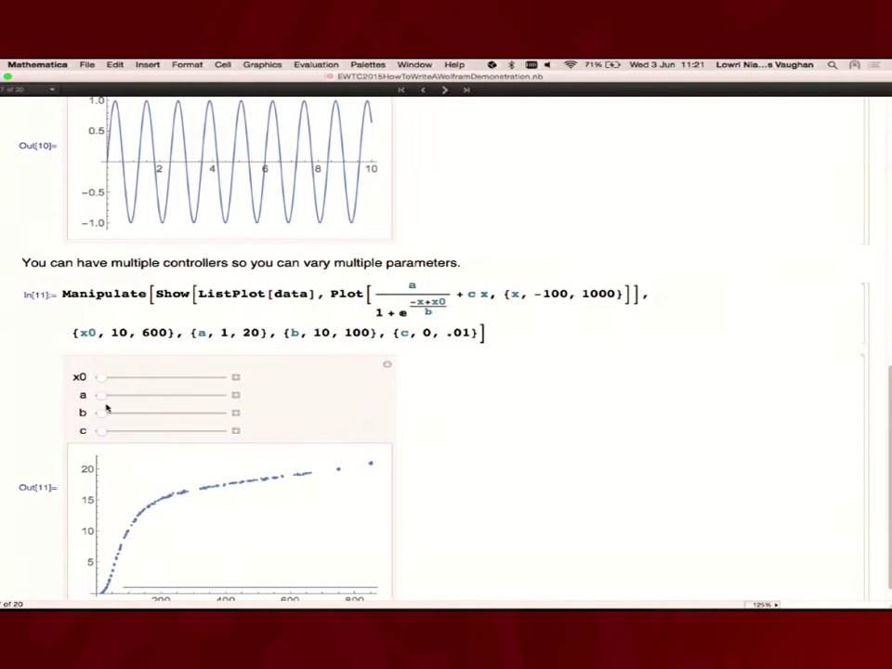
pyautogui.moveTo(109, 377); pyautogui.dragTo(183, 398)
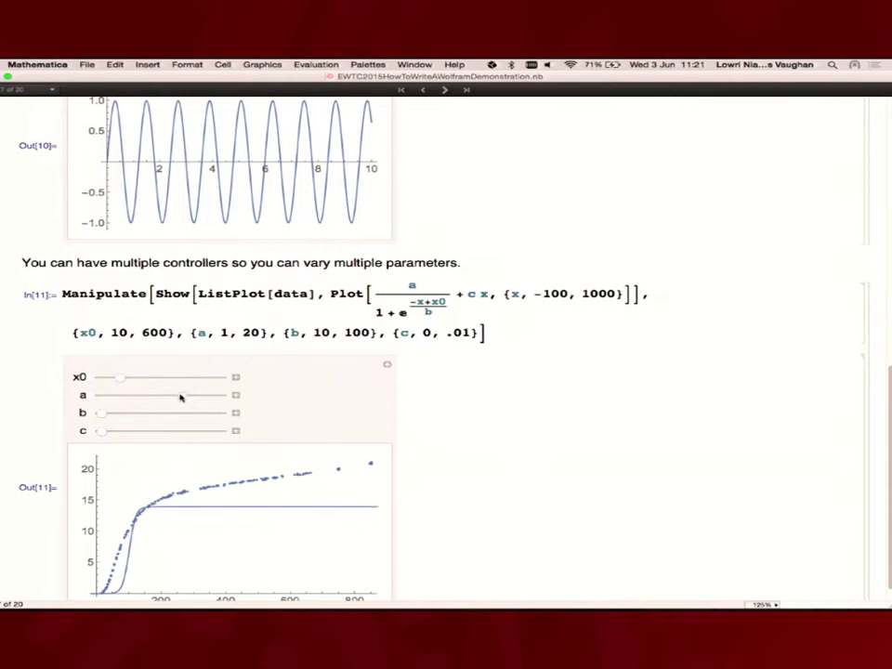
pyautogui.moveTo(102, 432); pyautogui.dragTo(191, 428)
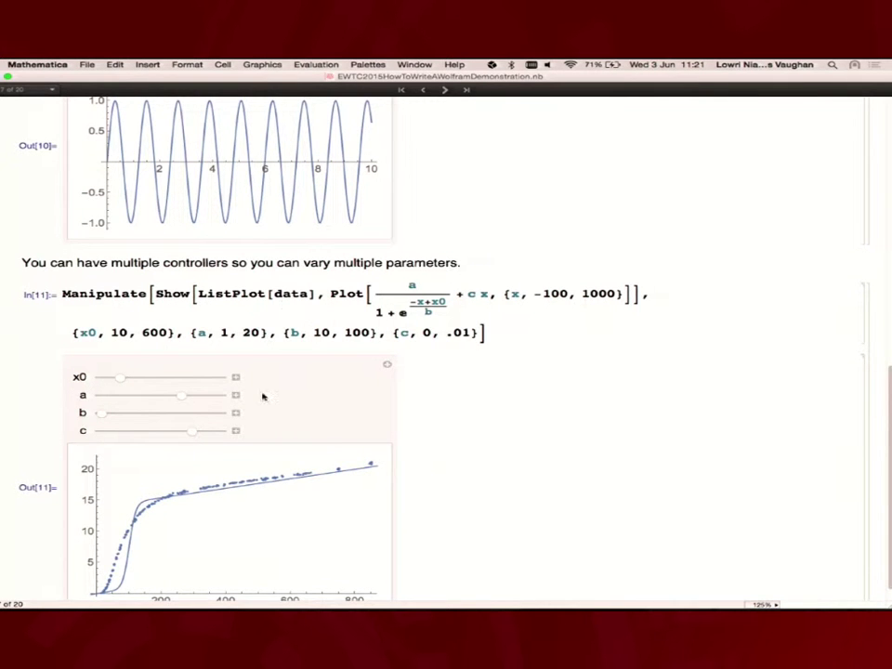
pyautogui.scroll(-1, 544, 227)
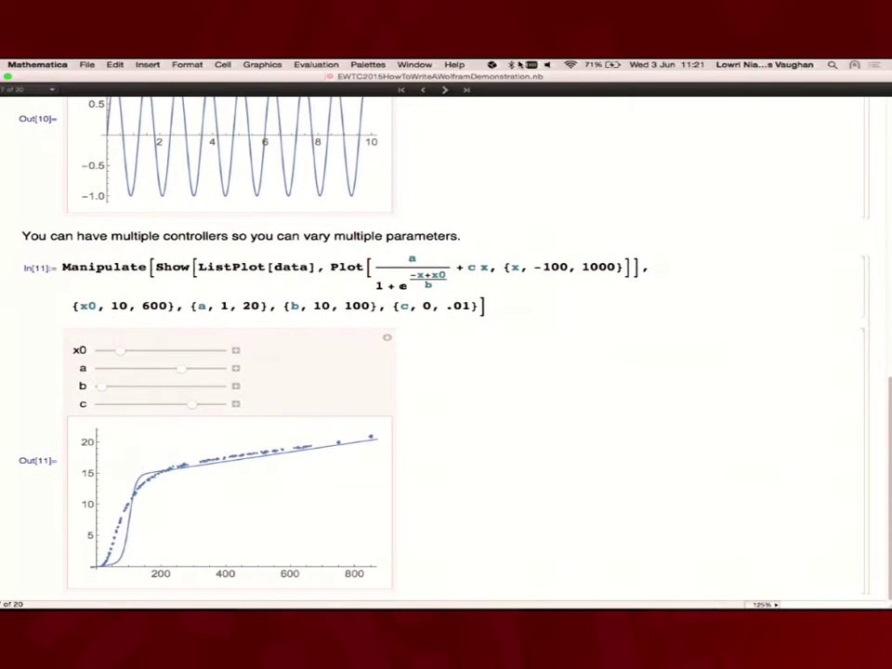
# On the Content examples slide, run the Expand example and raise n to expand (1+x)^13.
pyautogui.click(445, 90)
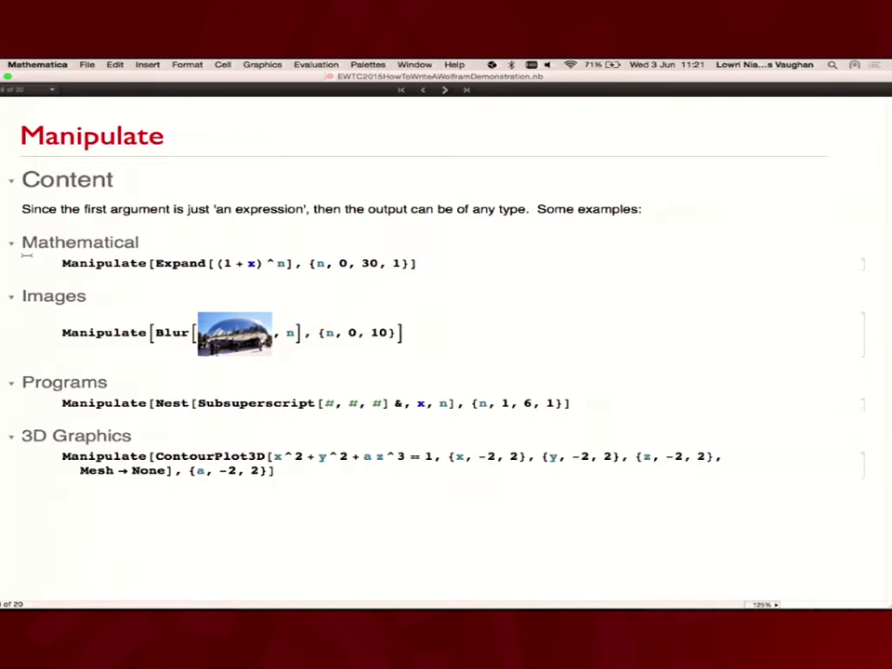
pyautogui.doubleClick(136, 261)
pyautogui.hotkey('shift', 'Return')
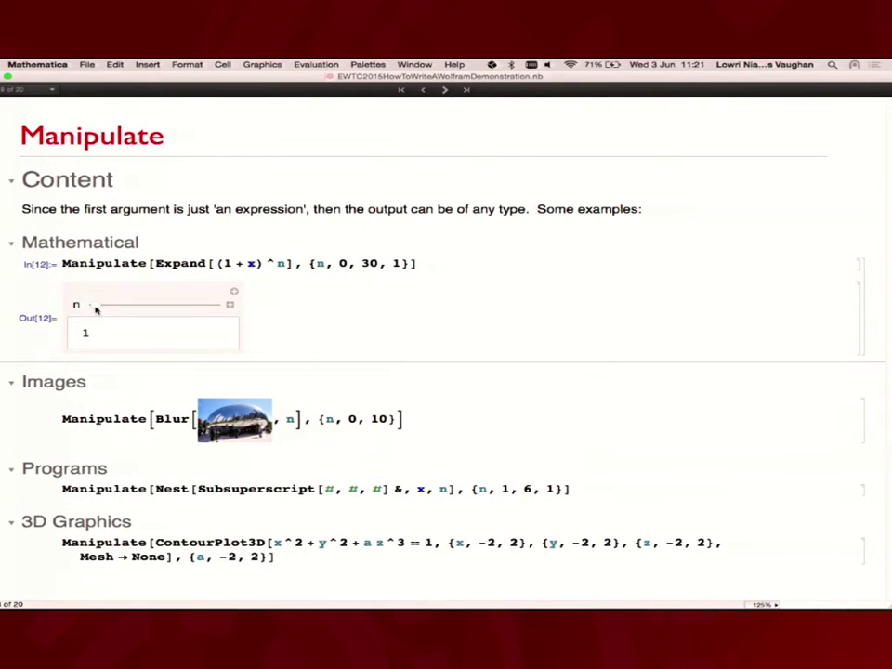
pyautogui.moveTo(96, 305); pyautogui.dragTo(128, 305)
# Run the Blur image example and increase n to blur the bean photo.
pyautogui.click(104, 421)
pyautogui.hotkey('shift', 'Return')
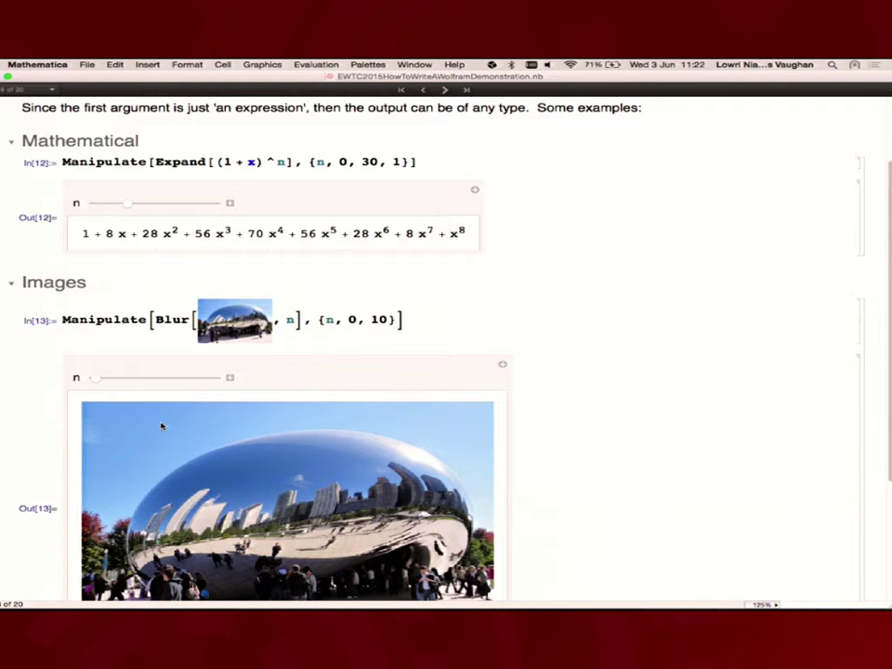
pyautogui.moveTo(92, 379); pyautogui.dragTo(223, 361)
pyautogui.scroll(-4, 223, 361)
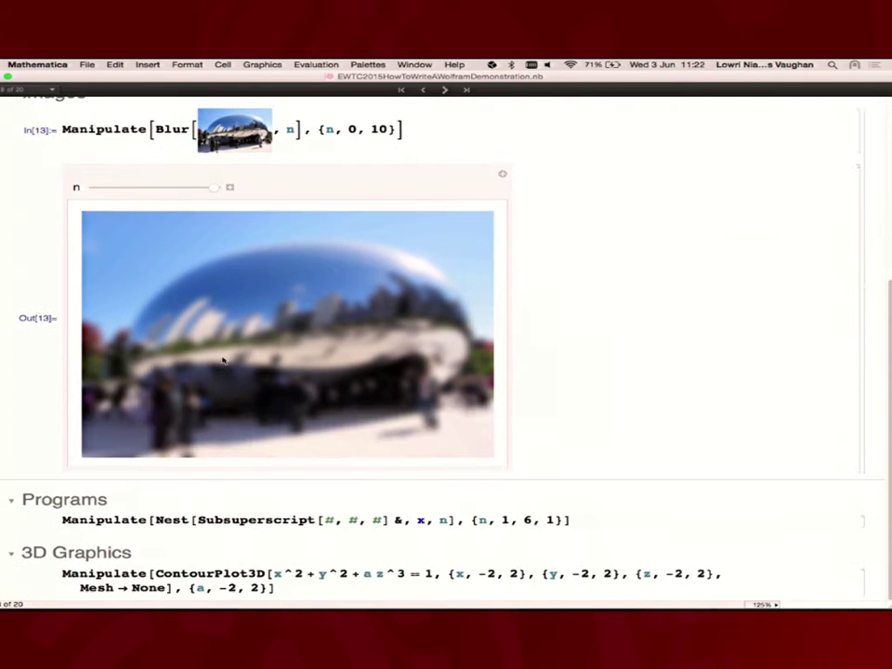
# Run the nested-subscript Programs example, raising n to build the subscript tower and triangle.
pyautogui.click(151, 520)
pyautogui.hotkey('shift', 'Return')
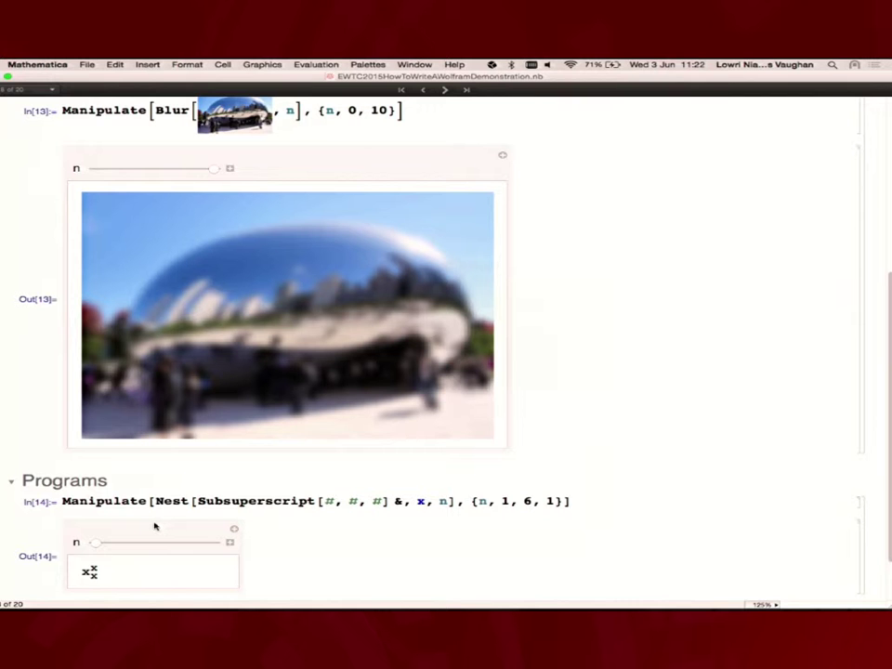
pyautogui.moveTo(97, 542); pyautogui.dragTo(154, 541)
pyautogui.scroll(-3, 575, 422)
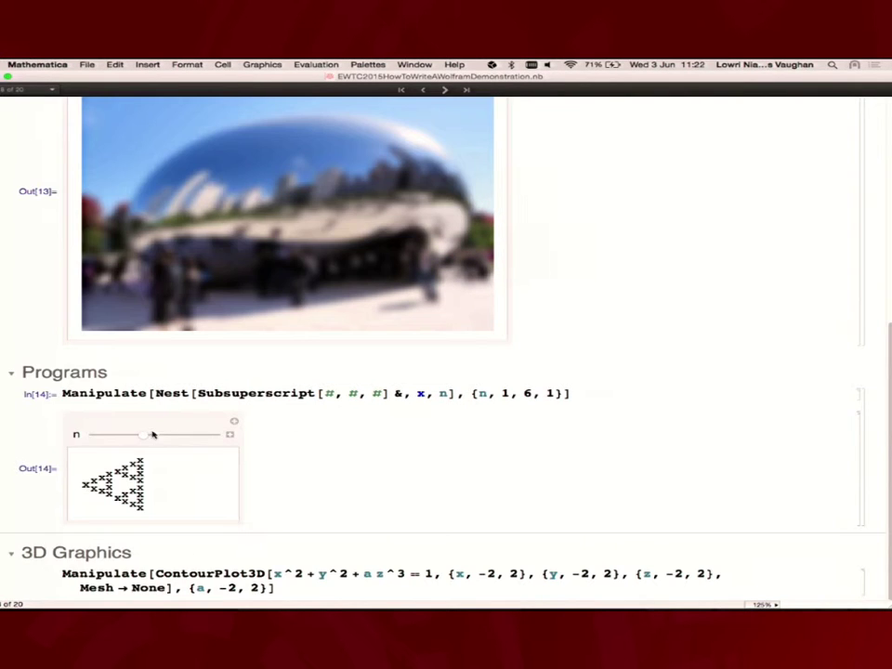
pyautogui.moveTo(140, 436); pyautogui.dragTo(213, 439)
pyautogui.scroll(-7, 579, 357)
pyautogui.scroll(-3, 580, 357)
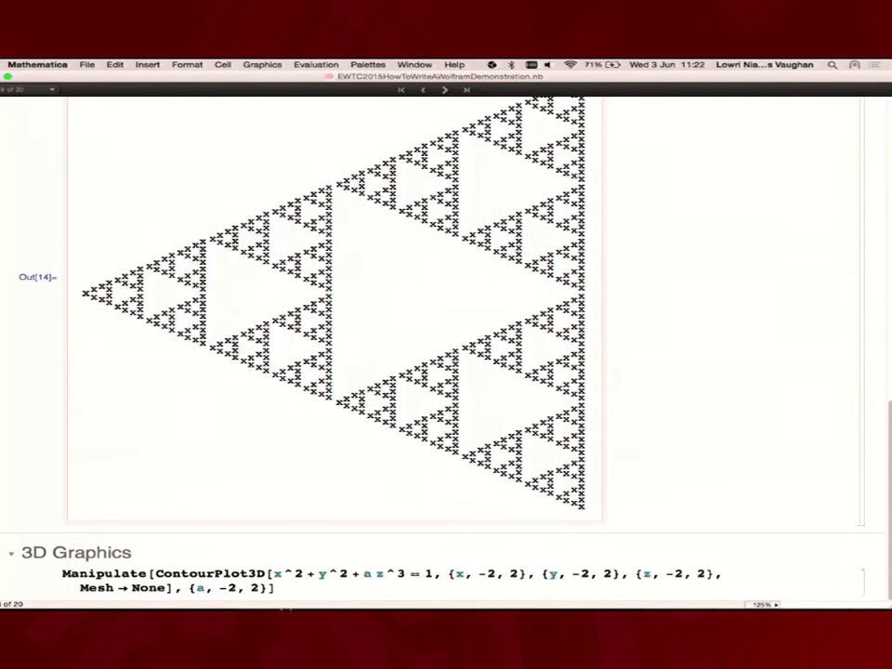
# Run the 3D contour plot example, change a to reshape it, then advance to Control types.
pyautogui.click(304, 588)
pyautogui.hotkey('shift', 'Return')
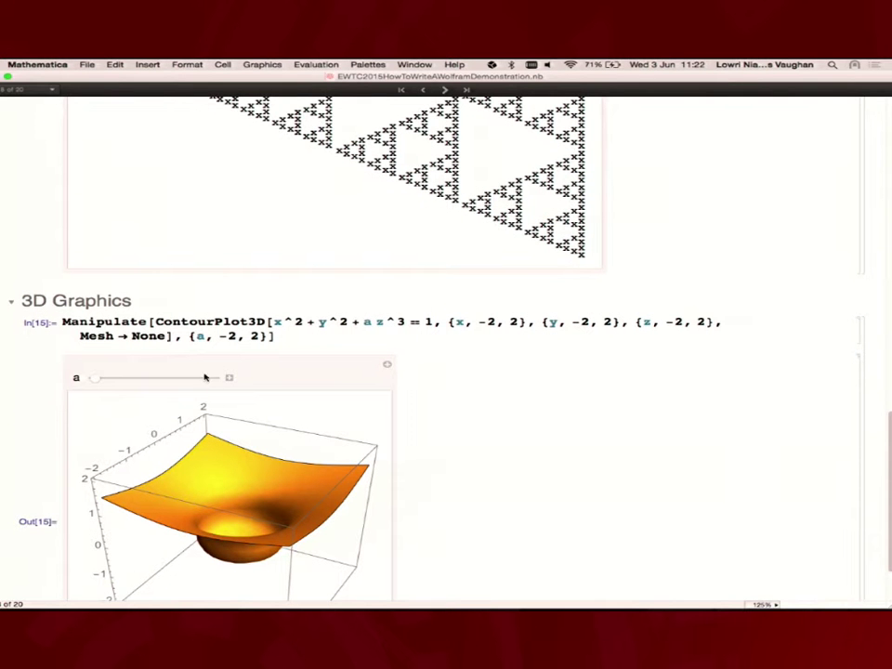
pyautogui.moveTo(92, 379); pyautogui.dragTo(126, 369)
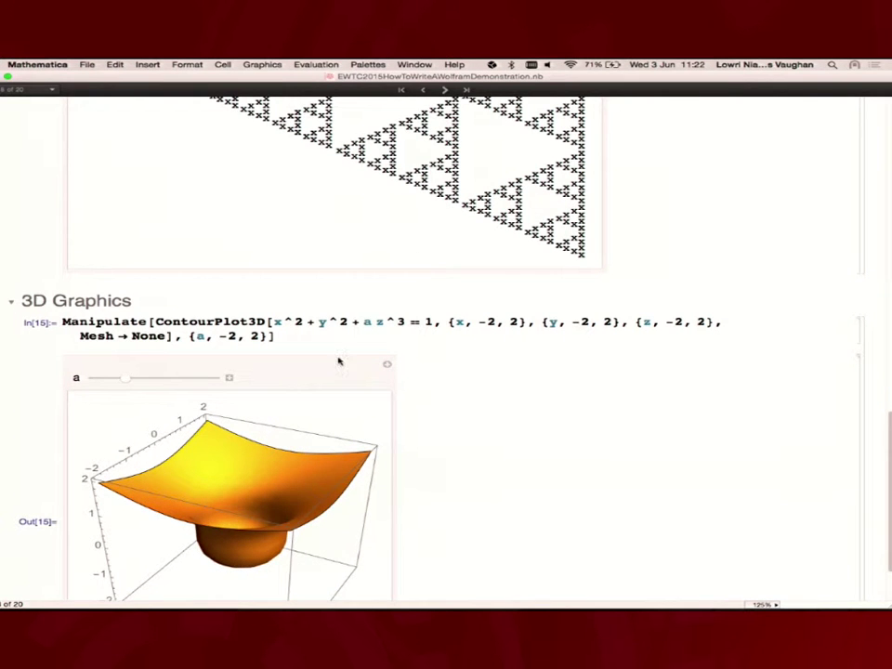
pyautogui.scroll(-3, 548, 370)
pyautogui.click(444, 90)
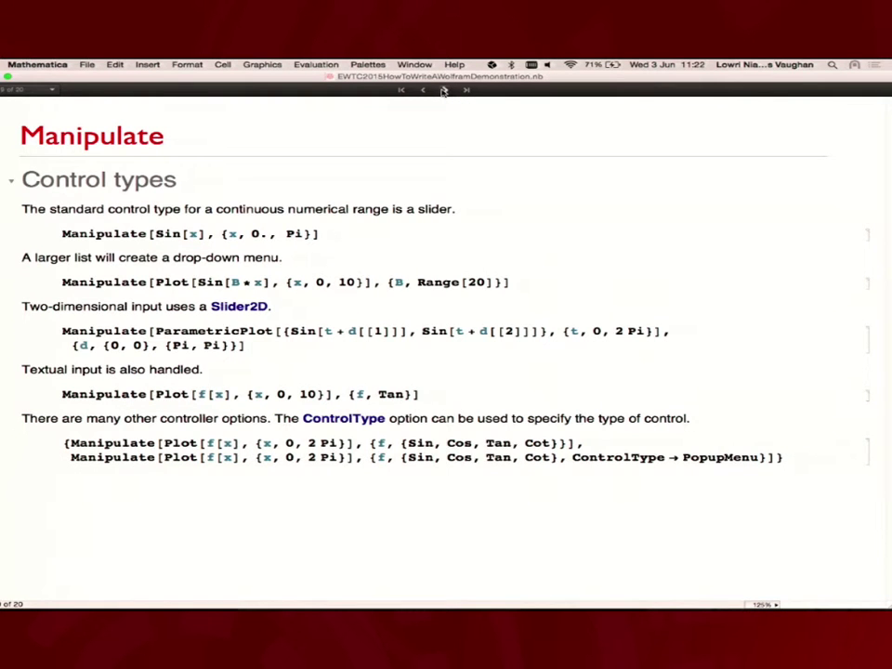
# Run the Sin slider example with x set to about 0.64.
pyautogui.click(337, 234)
pyautogui.hotkey('shift', 'Return')
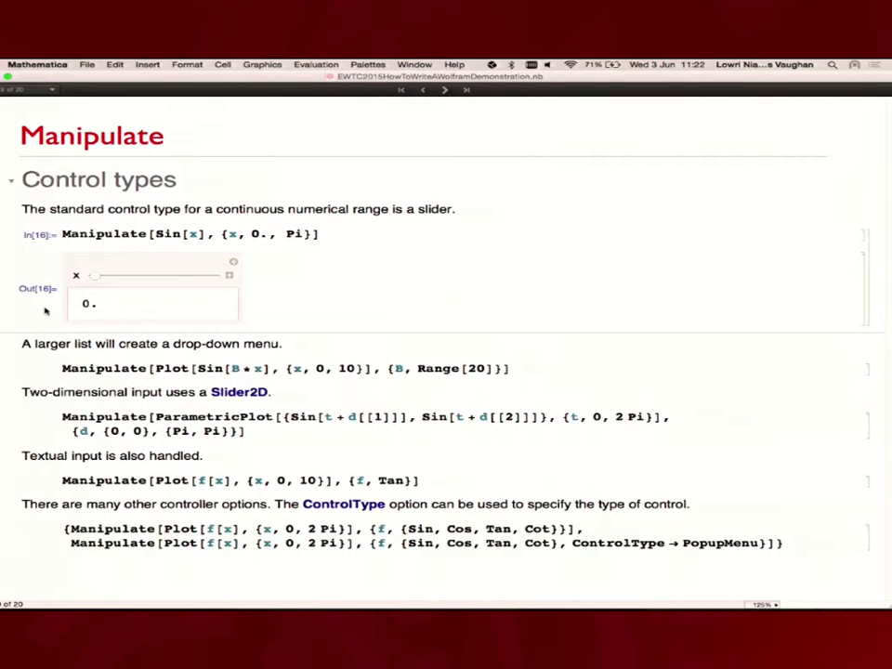
pyautogui.moveTo(94, 276); pyautogui.dragTo(185, 275)
# Run the drop-down Plot example, point out Range[20], and choose B = 11.
pyautogui.click(359, 369)
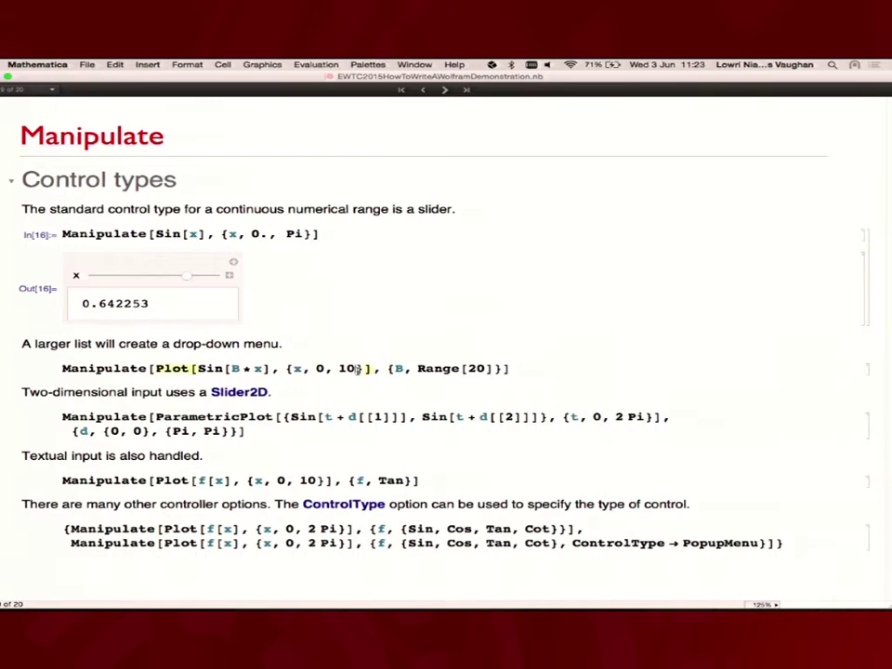
pyautogui.hotkey('shift', 'Return')
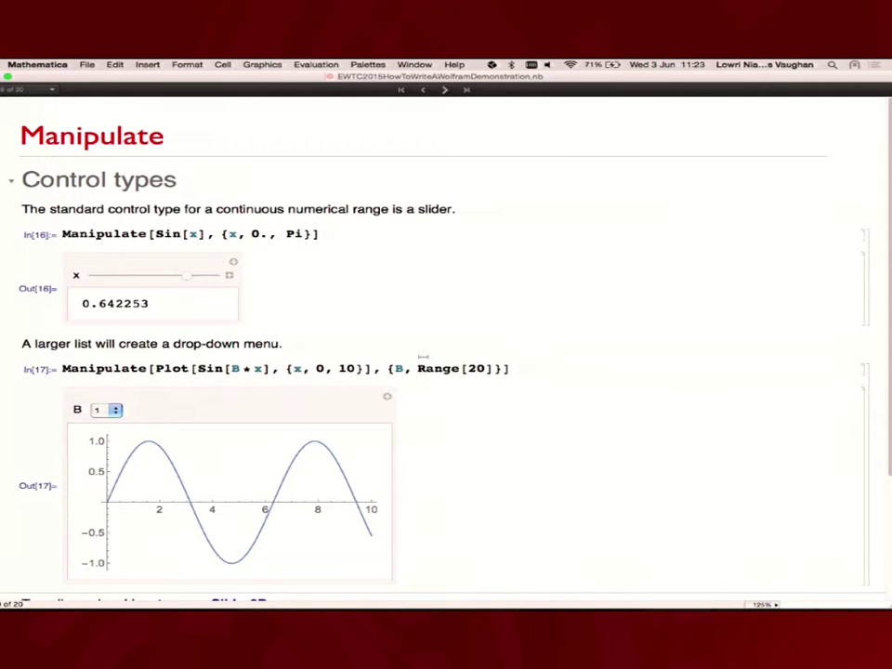
pyautogui.moveTo(417, 369); pyautogui.dragTo(494, 369)
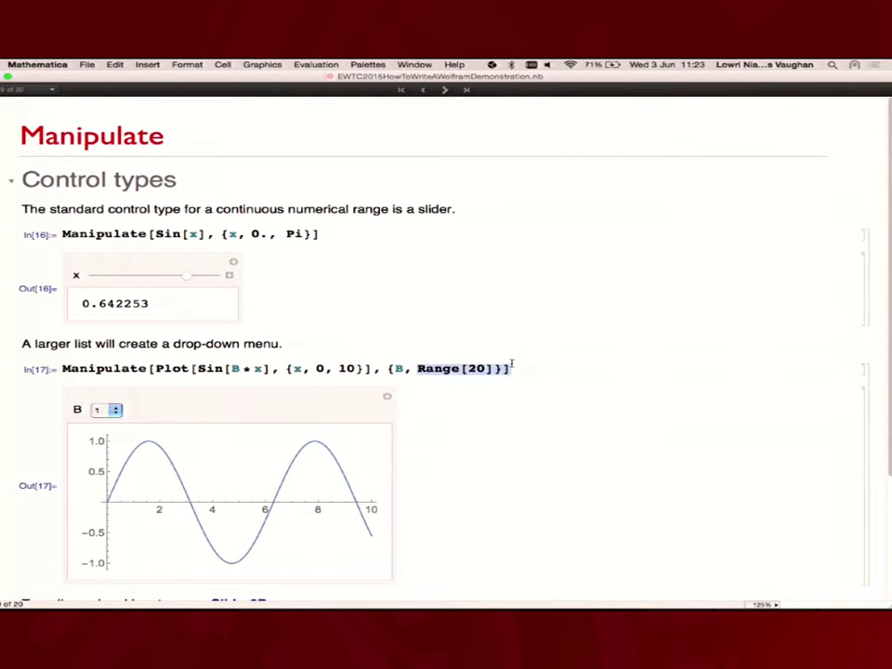
pyautogui.click(102, 410)
pyautogui.click(97, 411)
pyautogui.click(100, 410)
pyautogui.click(109, 519)
# Add a blank line below the Slider2D sentence.
pyautogui.scroll(-4, 594, 368)
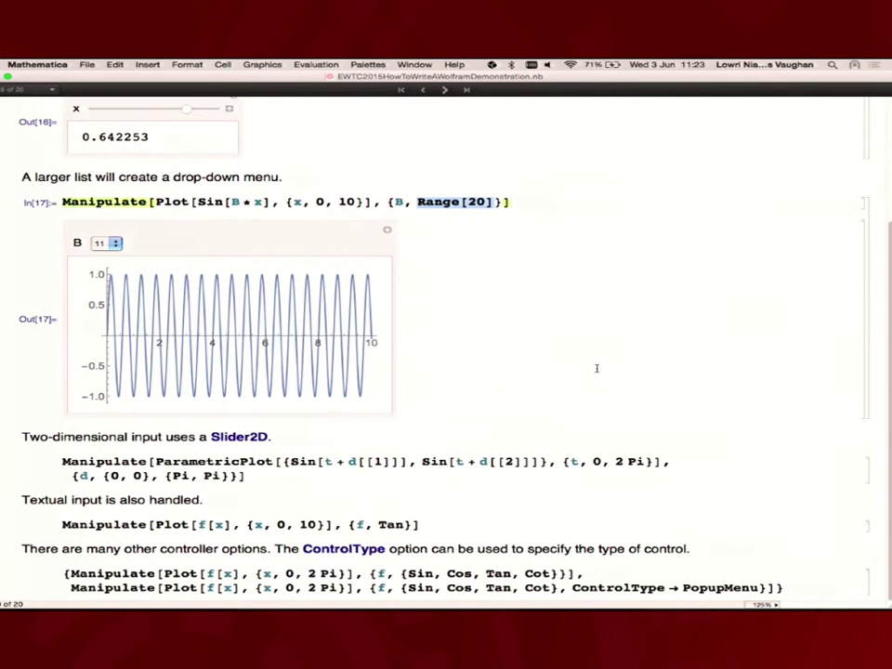
pyautogui.click(295, 430)
pyautogui.click(291, 435)
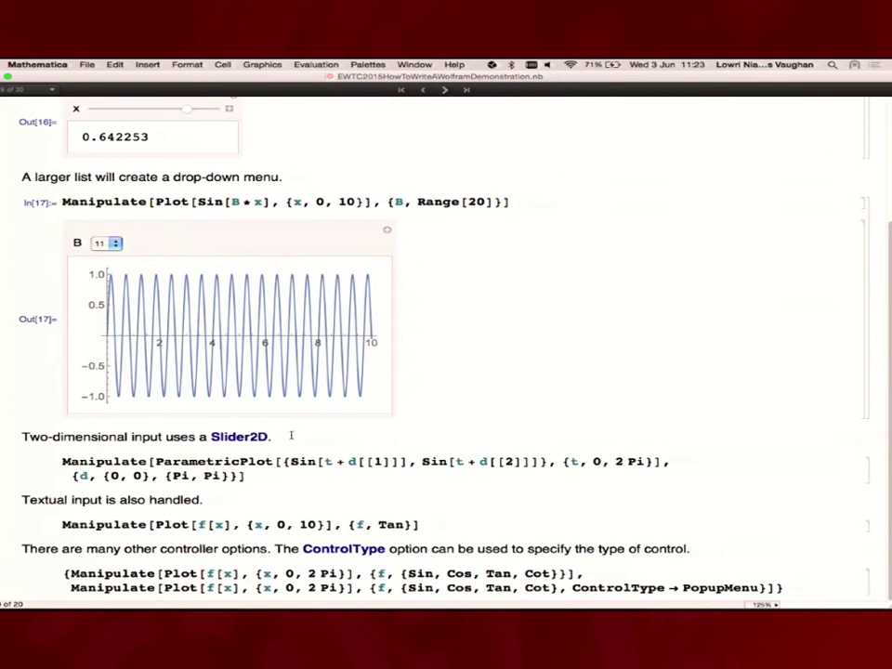
pyautogui.press('Return')
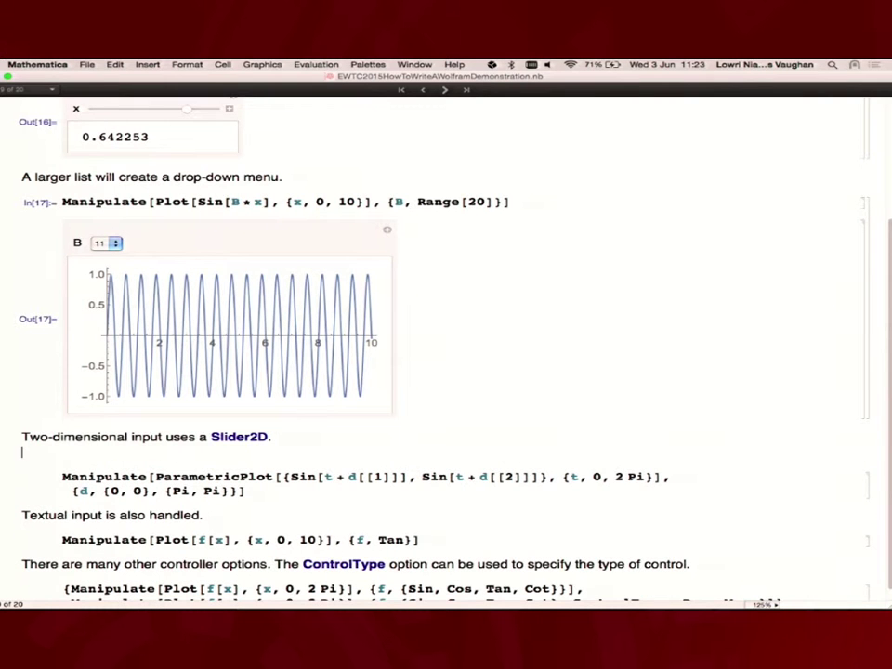
# Run the Slider2D ParametricPlot example and move d to bend the line into an ellipse.
pyautogui.scroll(-1, 186, 418)
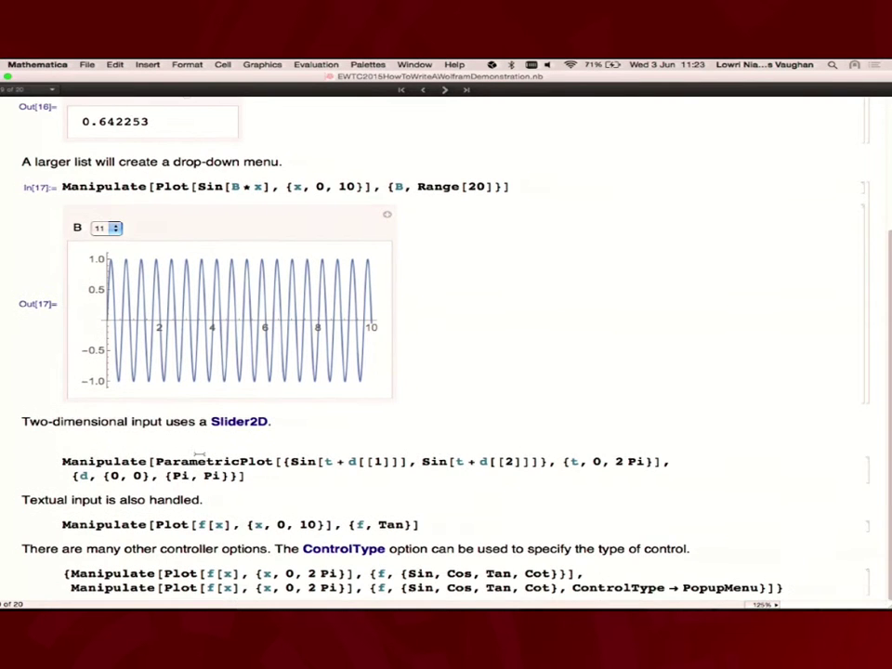
pyautogui.click(198, 462)
pyautogui.hotkey('shift', 'Return')
pyautogui.scroll(-5, 198, 462)
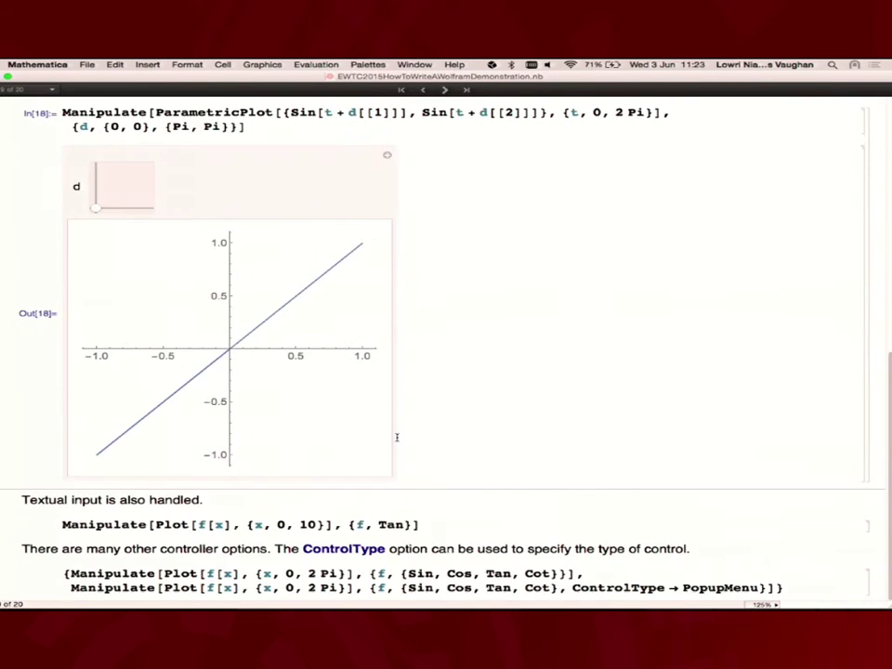
pyautogui.moveTo(96, 208); pyautogui.dragTo(117, 183)
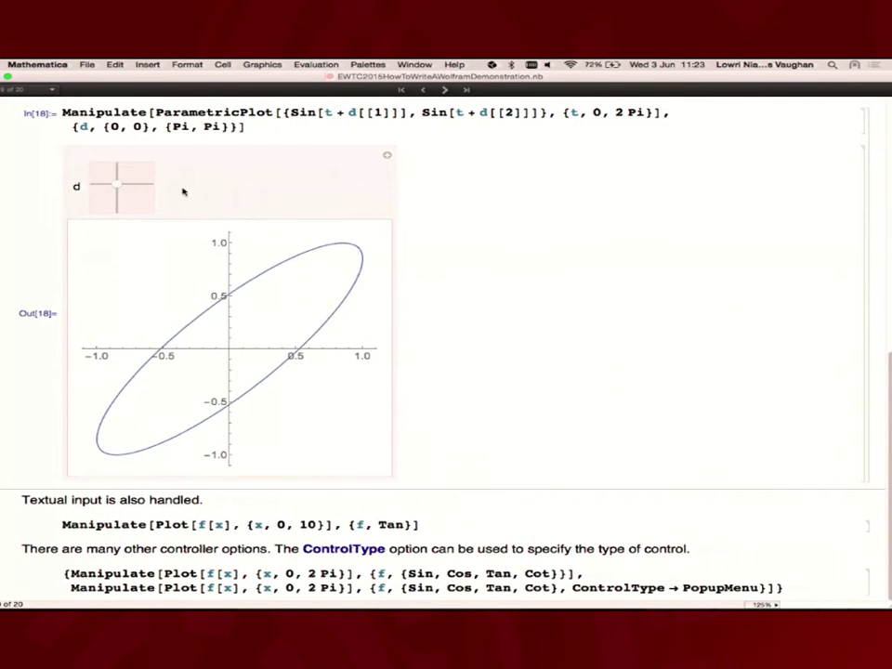
# Run the text-input example and replace f = Tan with Cos.
pyautogui.click(381, 525)
pyautogui.hotkey('shift', 'Return')
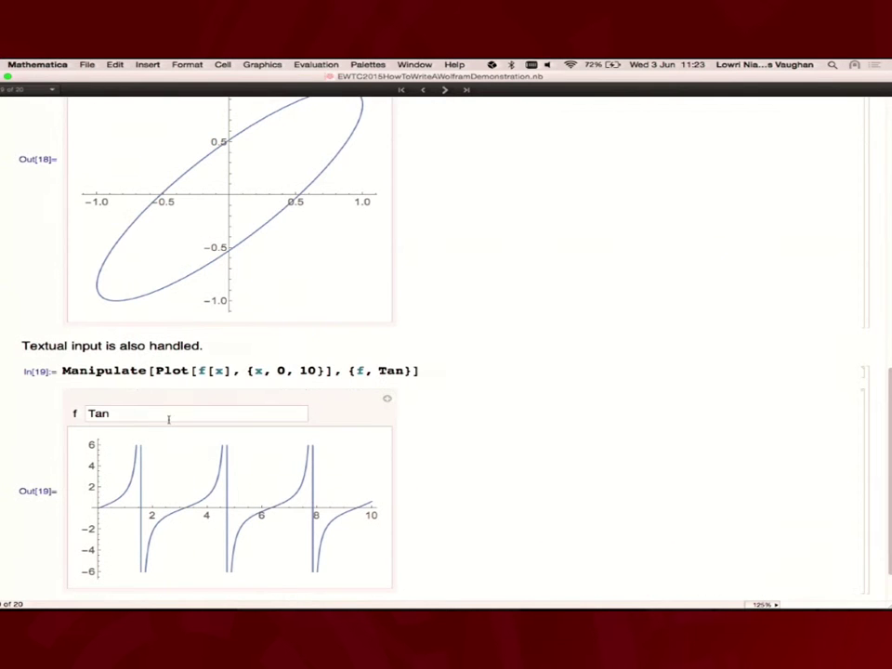
pyautogui.moveTo(130, 407); pyautogui.dragTo(75, 410)
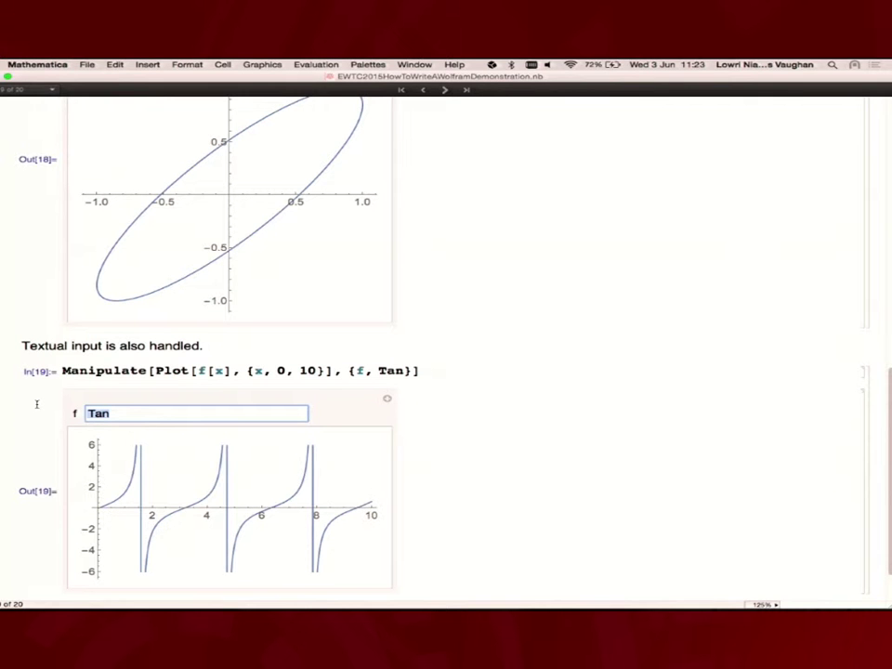
pyautogui.write('Cos')
pyautogui.press('Return')
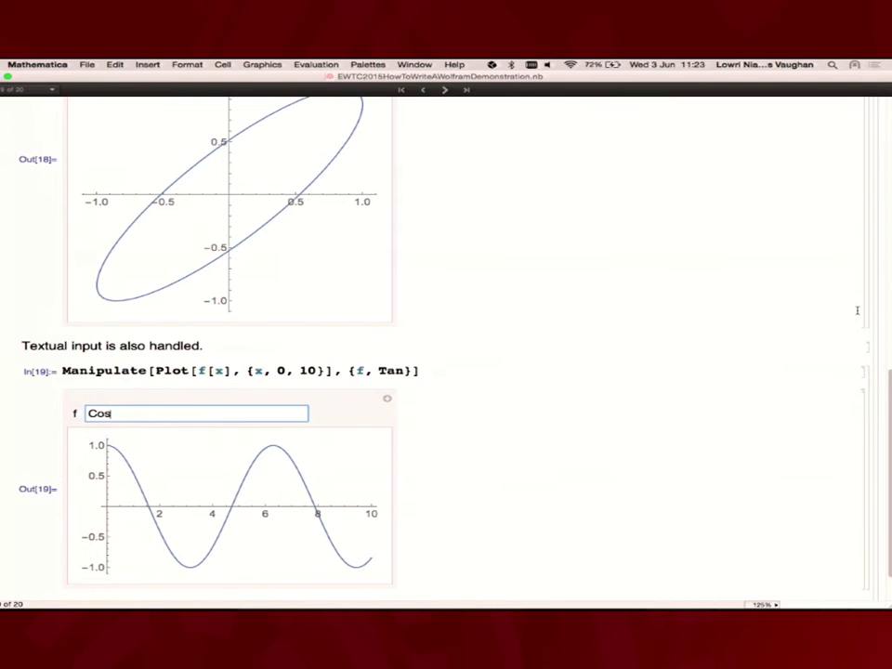
# Change the f value from Cos to Sin so a sine curve is plotted.
pyautogui.scroll(-3, 856, 310)
pyautogui.click(530, 571)
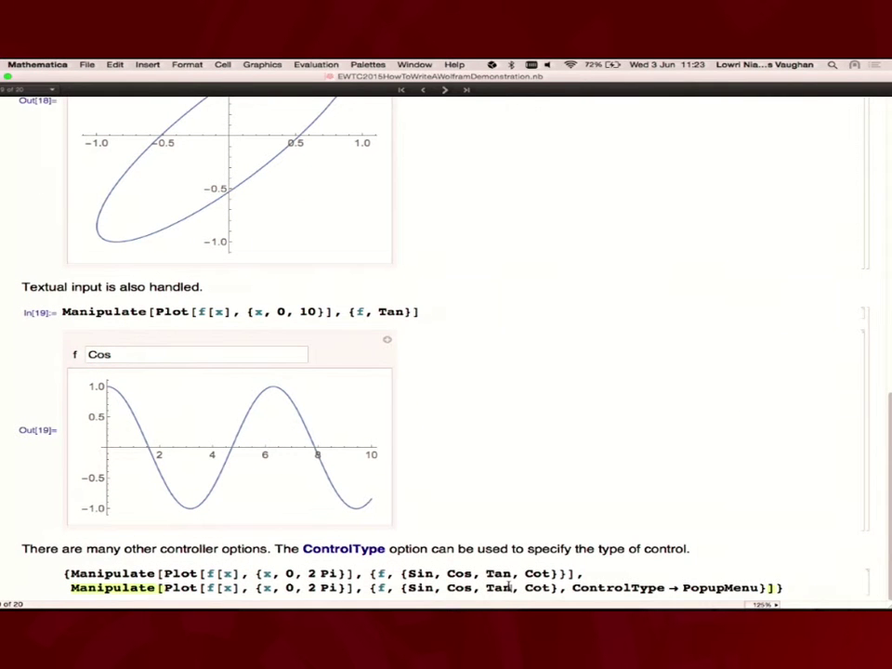
pyautogui.click(159, 355)
pyautogui.press('BackSpace')
pyautogui.press('BackSpace')
pyautogui.press('BackSpace')
pyautogui.write('Sin')
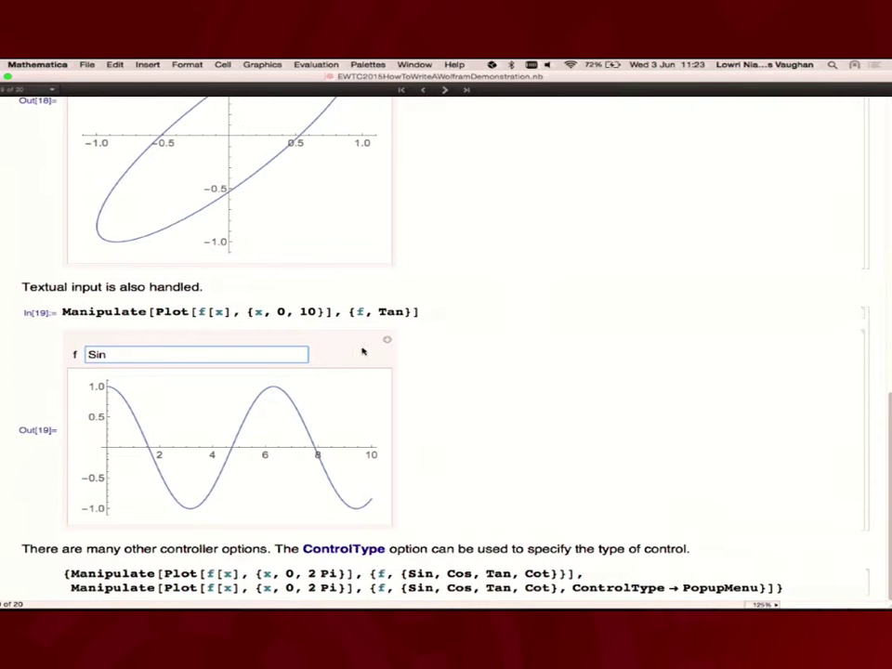
pyautogui.press('Return')
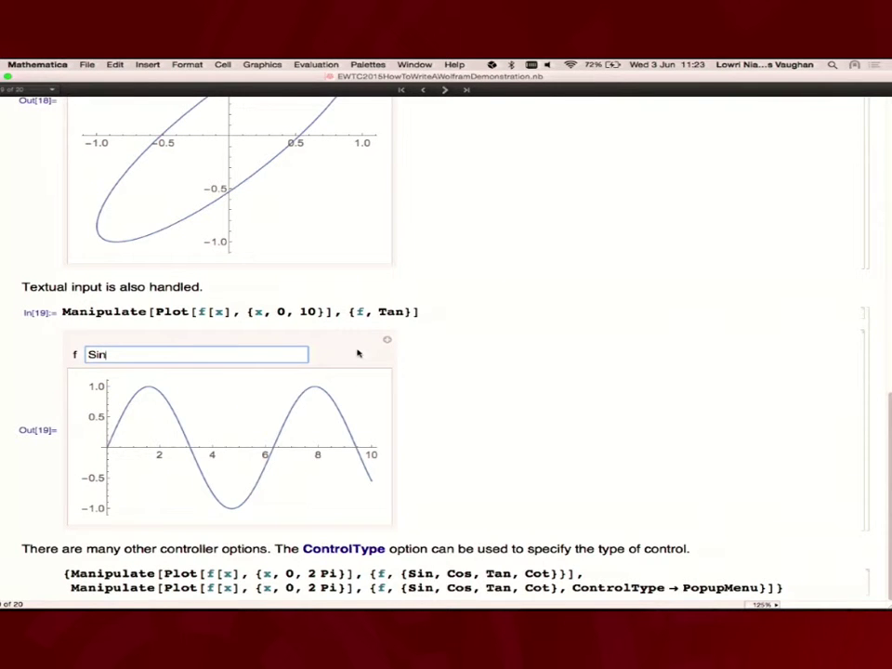
# Run the ControlType comparison and show Cos, then Tan, in the setter-bar version.
pyautogui.click(406, 573)
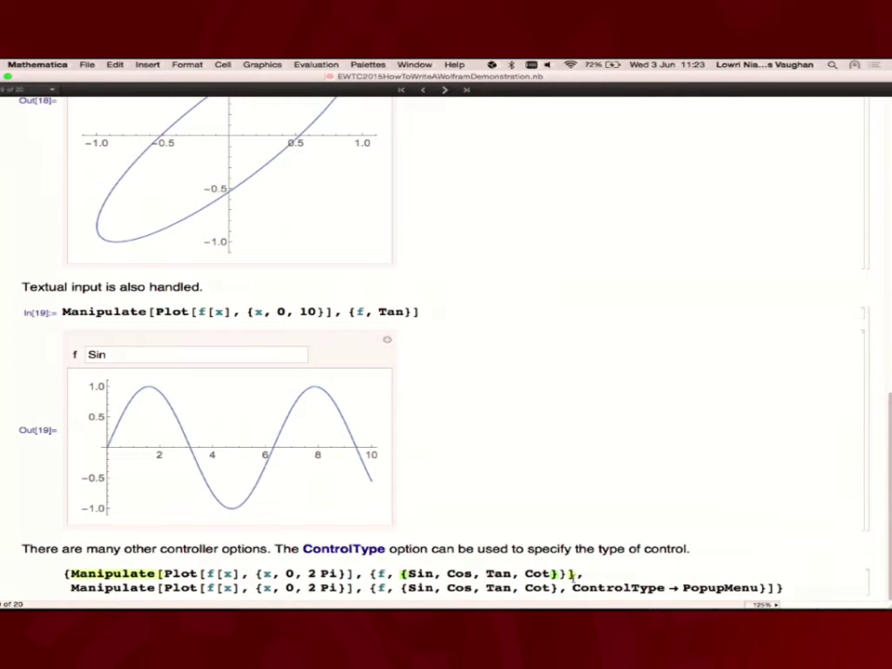
pyautogui.moveTo(570, 589); pyautogui.dragTo(669, 590)
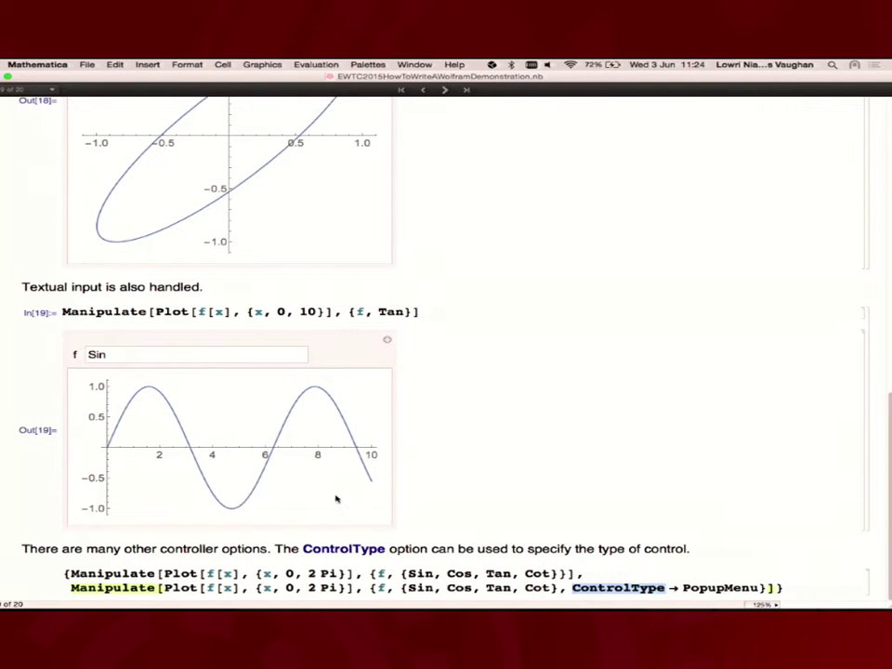
pyautogui.hotkey('shift', 'Return')
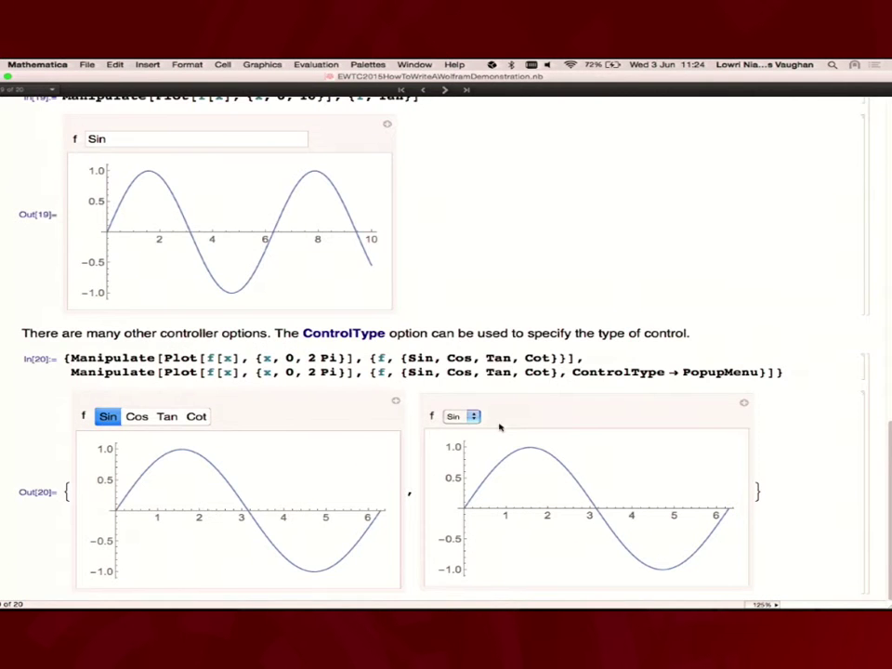
pyautogui.click(137, 417)
pyautogui.click(167, 416)
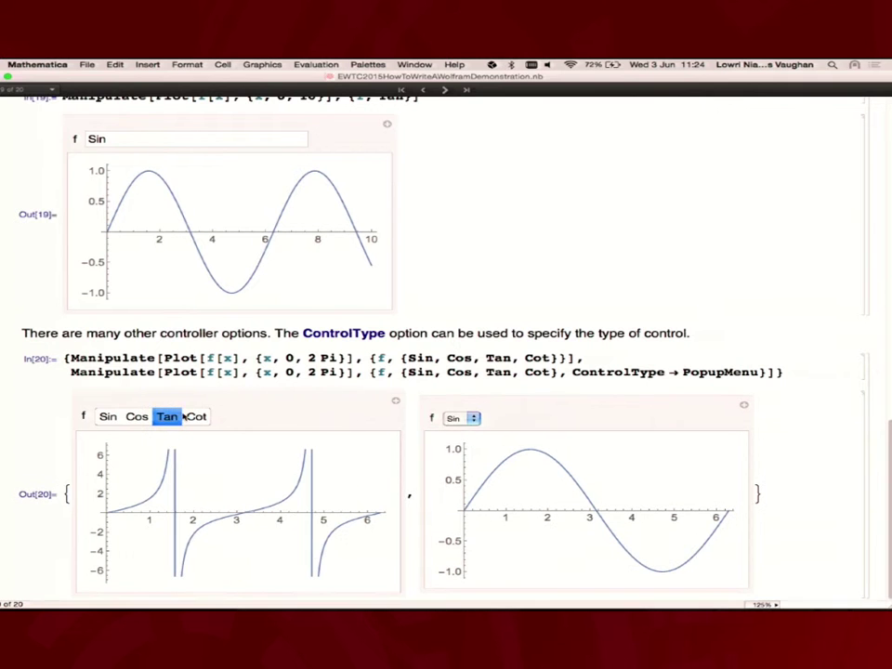
# Choose Tan, then Cot, in the popup version, then advance to the control types overview.
pyautogui.click(462, 418)
pyautogui.click(462, 437)
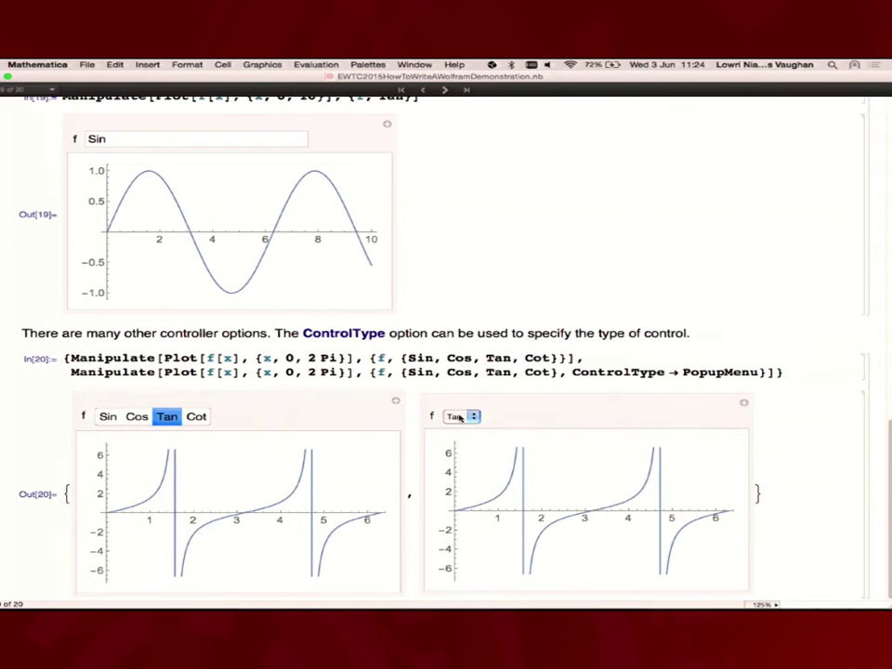
pyautogui.click(460, 418)
pyautogui.click(462, 425)
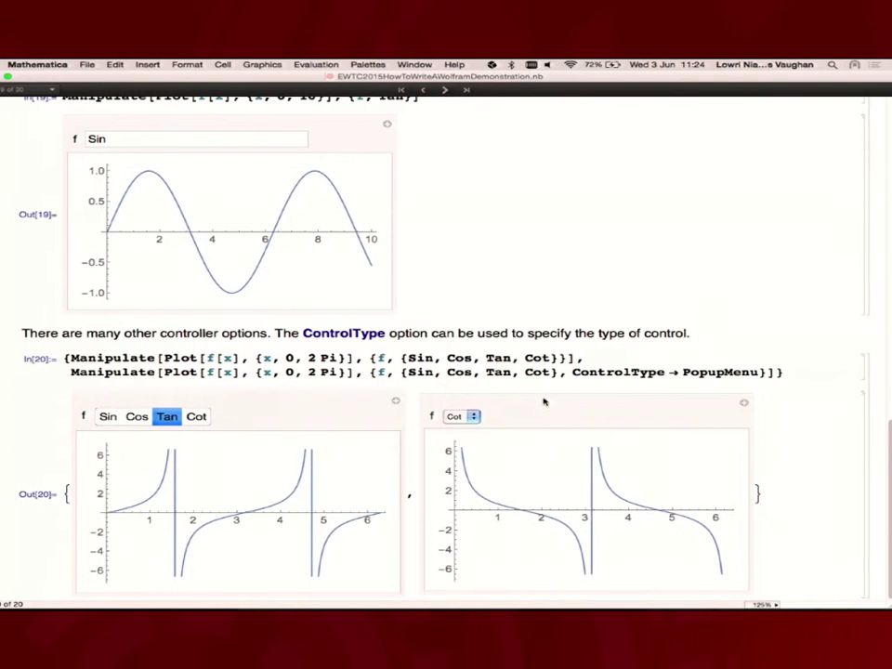
pyautogui.click(444, 89)
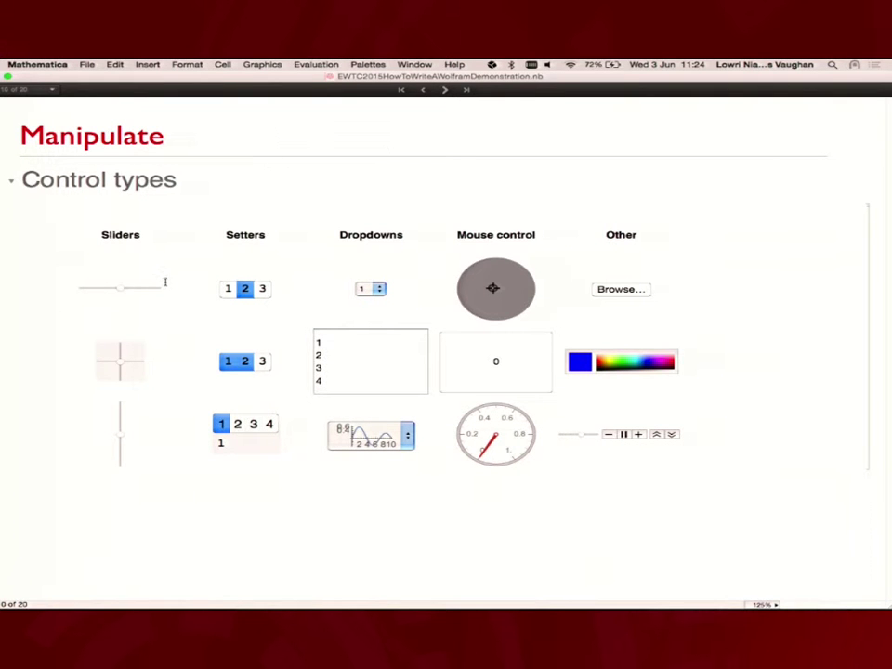
# Max out the horizontal slider, raise the vertical slider, and set the setter bars to 2 and 3.
pyautogui.moveTo(120, 289); pyautogui.dragTo(153, 295)
pyautogui.moveTo(123, 446); pyautogui.dragTo(120, 418)
pyautogui.click(261, 289)
pyautogui.click(246, 289)
pyautogui.click(240, 424)
pyautogui.click(256, 424)
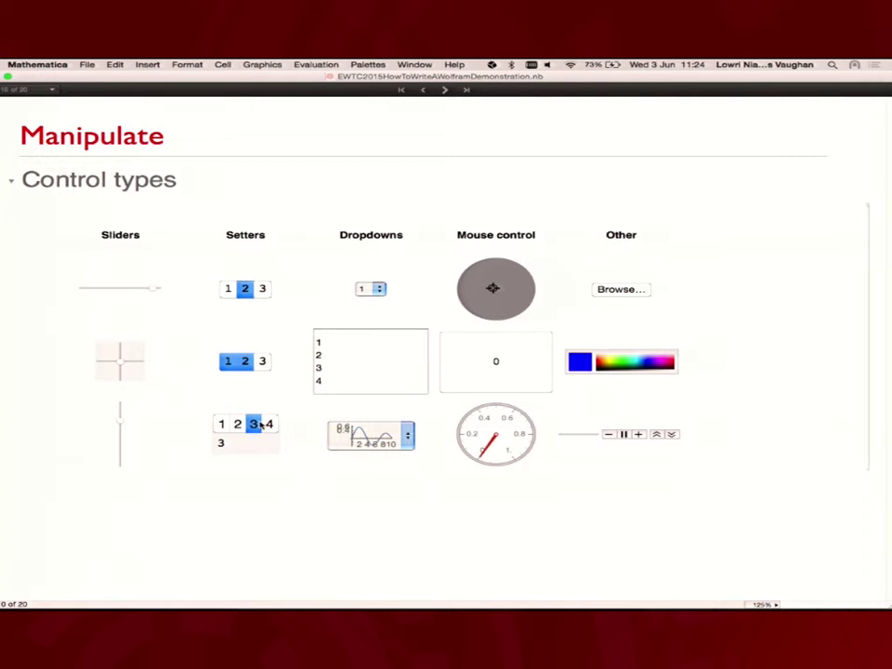
# Pick list item 4 and the third popup plot, move the locator, and turn the gauge to about 0.2.
pyautogui.click(321, 381)
pyautogui.click(357, 434)
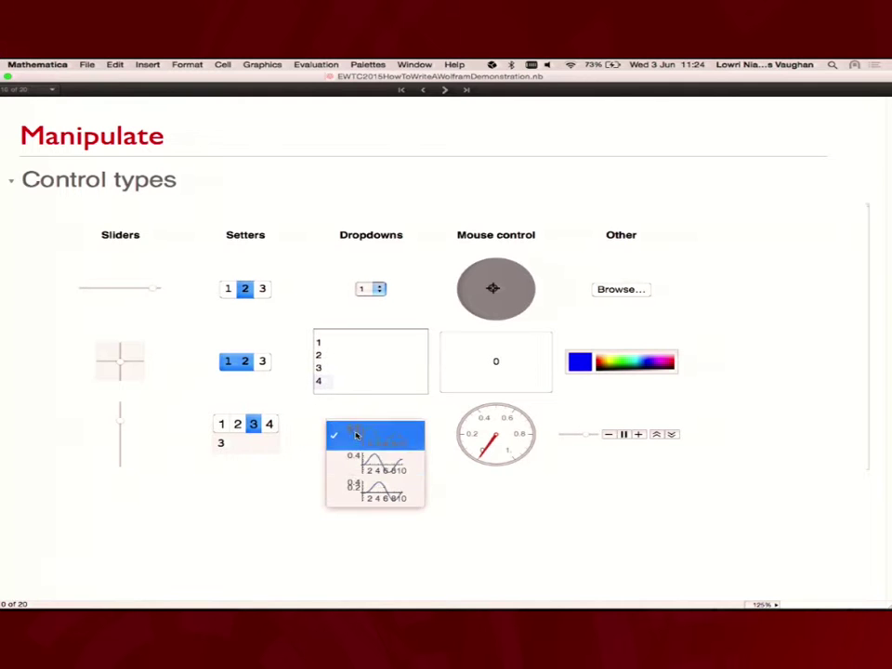
pyautogui.click(357, 490)
pyautogui.moveTo(510, 287); pyautogui.dragTo(474, 265)
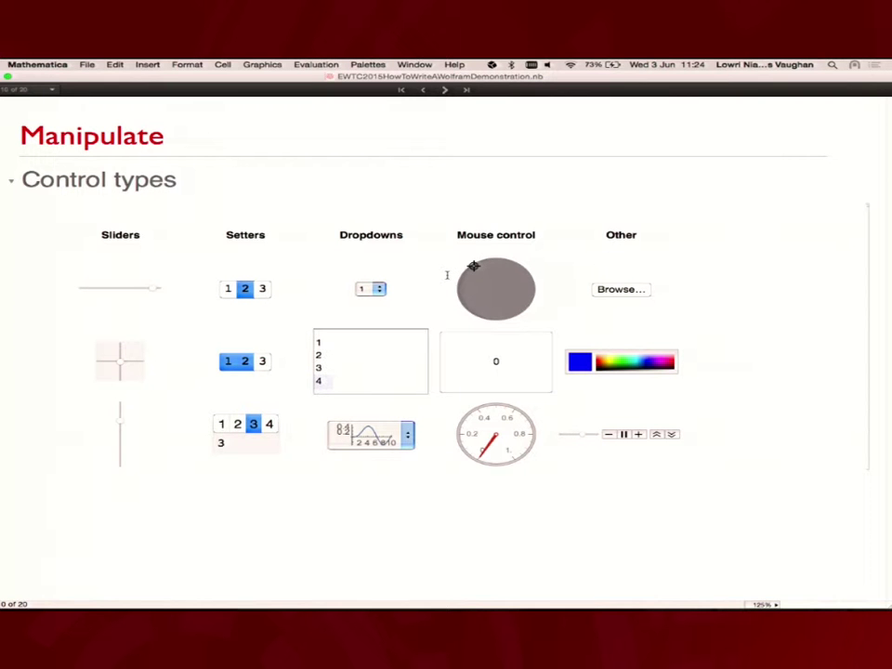
pyautogui.moveTo(474, 266)
pyautogui.mouseDown()
pyautogui.moveTo(490, 293)
pyautogui.moveTo(534, 320)
pyautogui.moveTo(482, 280)
pyautogui.mouseUp()
pyautogui.moveTo(485, 420); pyautogui.dragTo(513, 415)
# Cancel the file chooser, sweep the colour slider to blue, pause the animator, and pick list item 2.
pyautogui.click(627, 292)
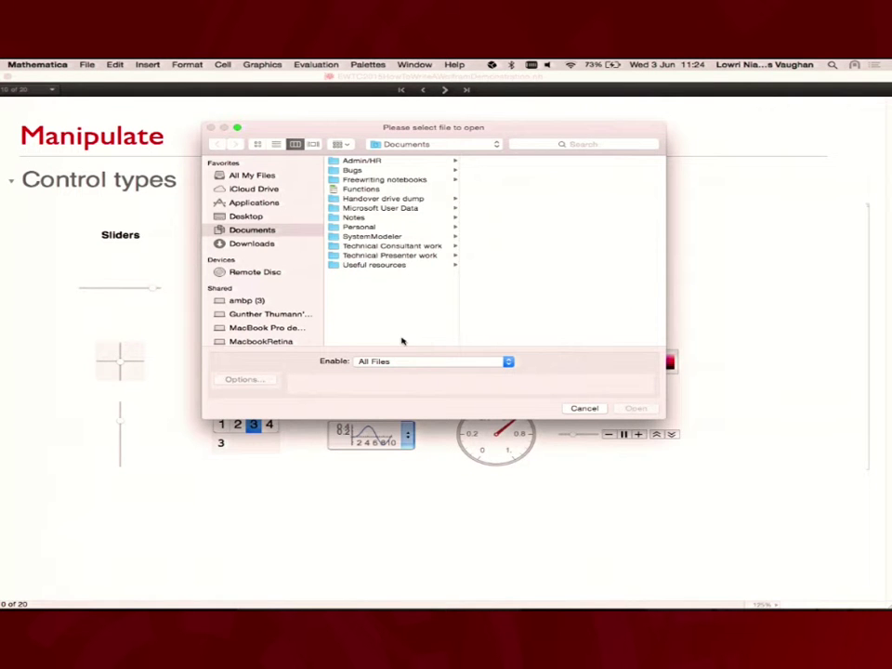
pyautogui.click(582, 410)
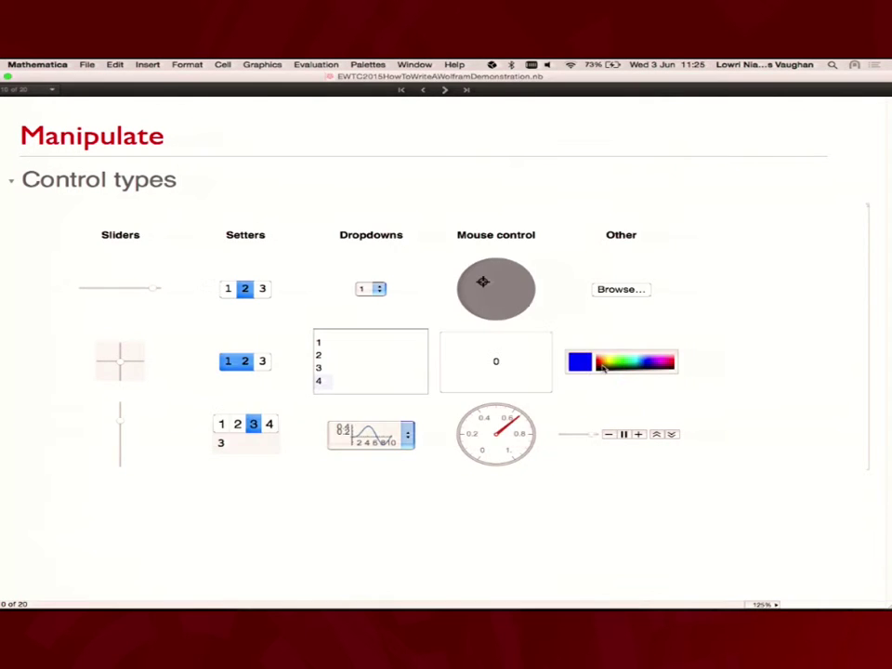
pyautogui.moveTo(665, 369)
pyautogui.mouseDown()
pyautogui.moveTo(639, 367)
pyautogui.moveTo(650, 367)
pyautogui.mouseUp()
pyautogui.click(624, 436)
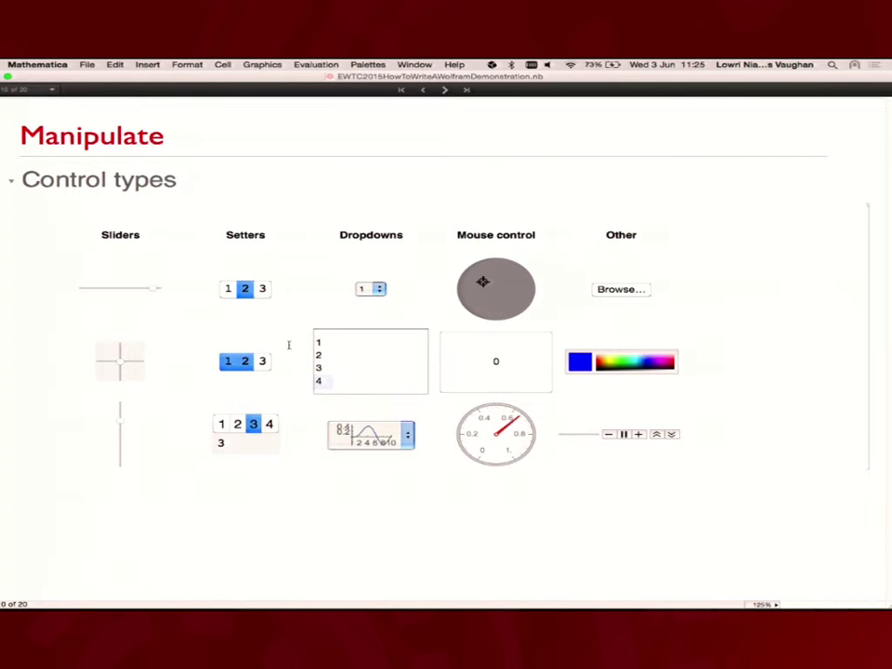
pyautogui.click(326, 355)
# Jump to the last Initialization slide and expand the Controls group to show its Grid code.
pyautogui.click(467, 90)
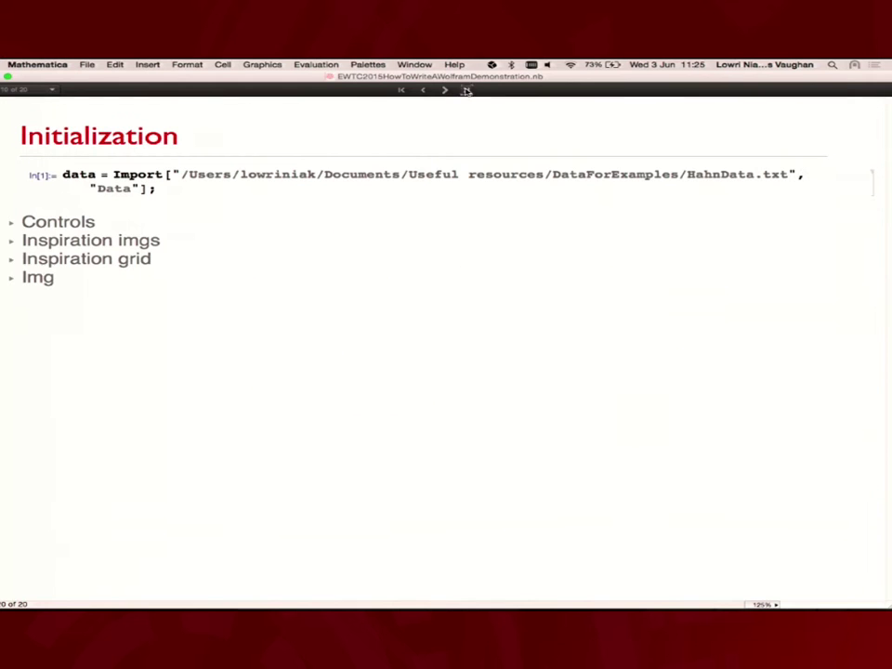
pyautogui.doubleClick(874, 224)
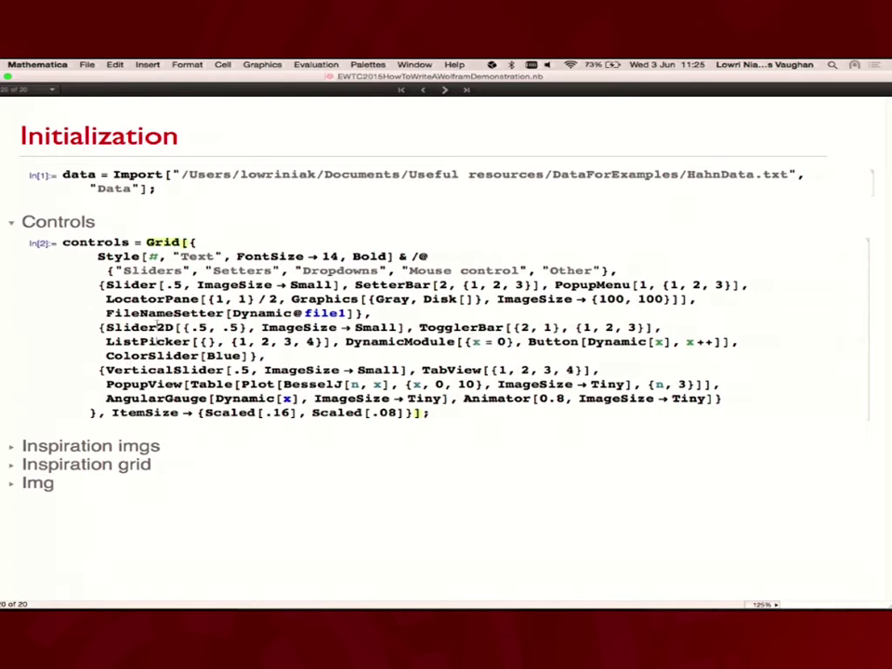
# Go back to the title slide, advance to the Advanced functionality slide, and expand Localization.
pyautogui.click(423, 90)
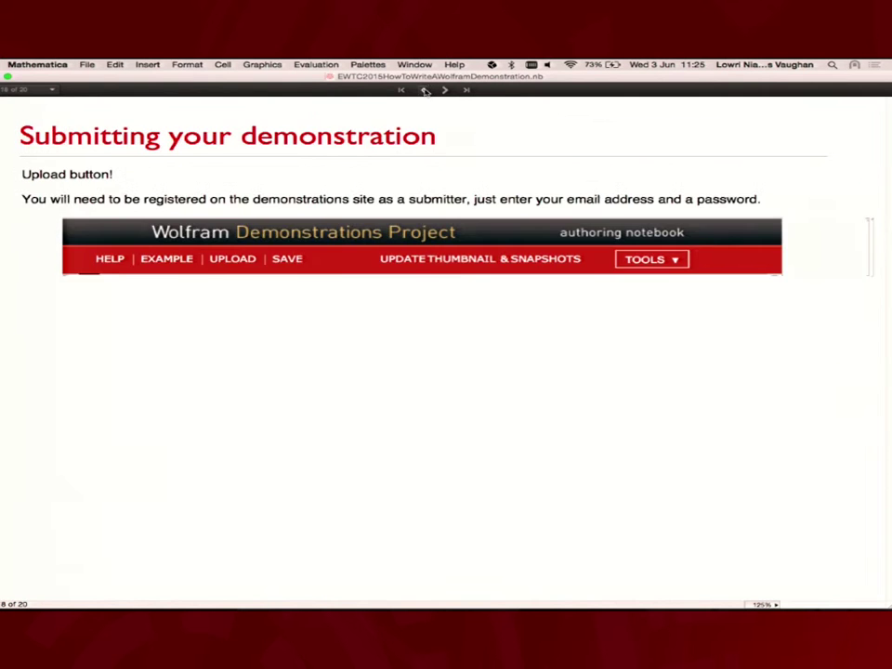
pyautogui.click(423, 90)
pyautogui.click(402, 90)
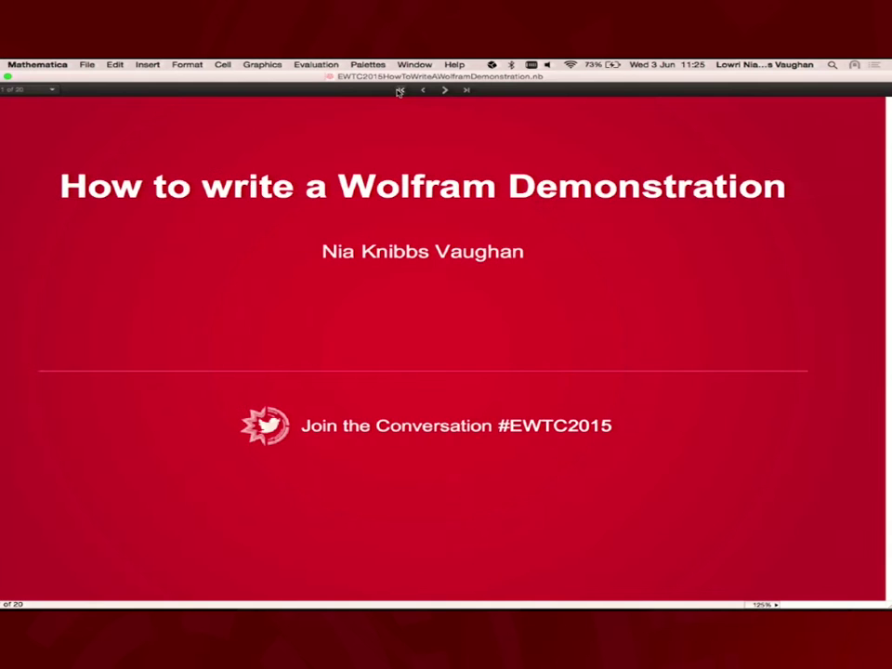
pyautogui.click(446, 91)
pyautogui.click(446, 90)
pyautogui.click(446, 91)
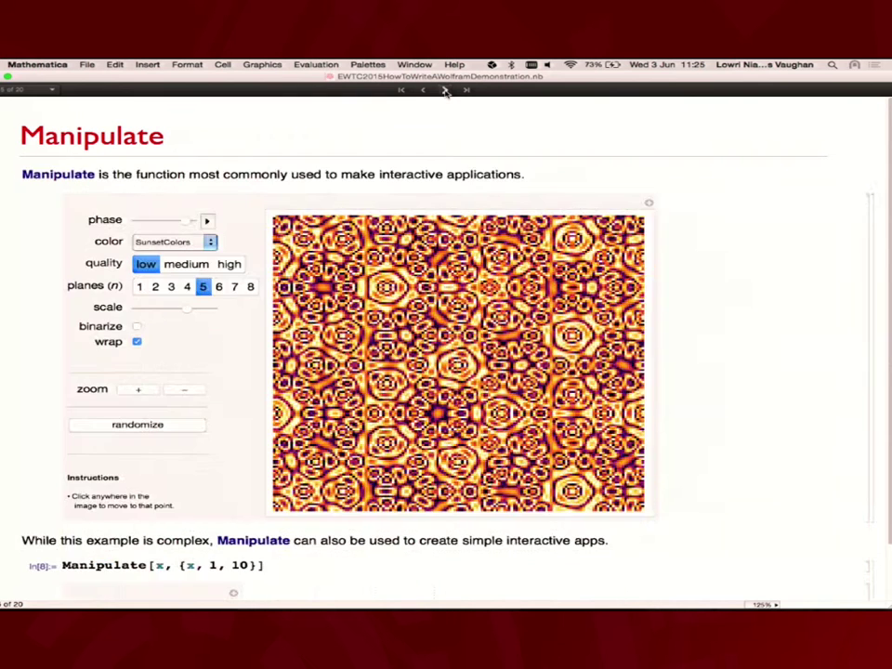
pyautogui.click(446, 90)
pyautogui.click(446, 90)
pyautogui.click(446, 90)
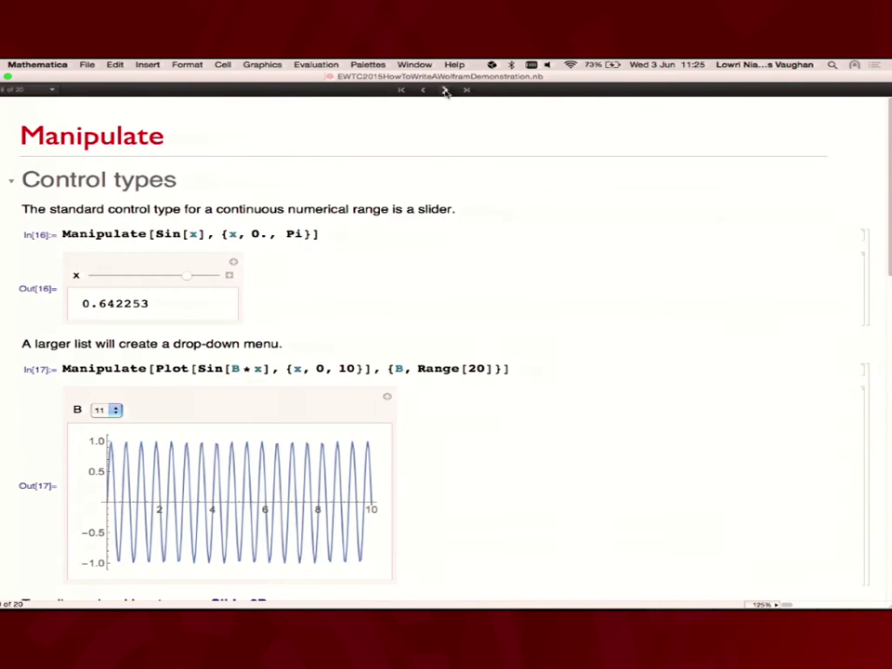
pyautogui.click(446, 90)
pyautogui.click(446, 90)
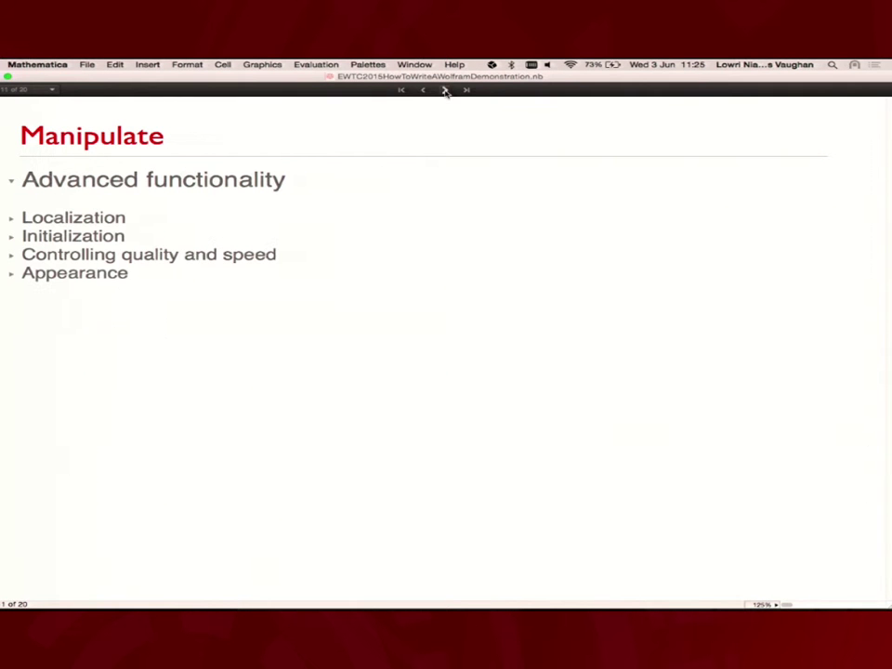
pyautogui.click(109, 219)
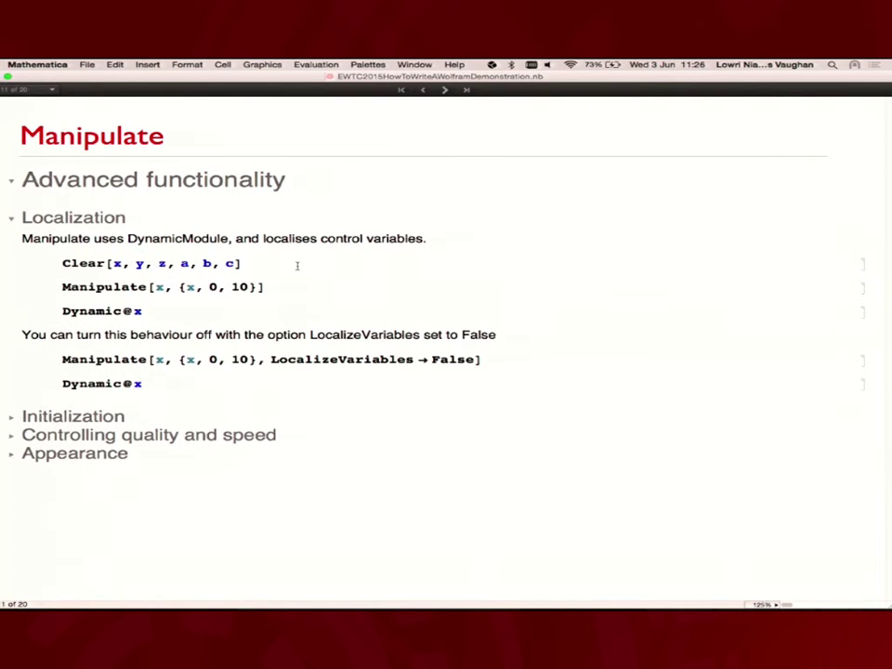
# Evaluate the localized Manipulate and its Dynamic@x, then drag the slider to watch x.
pyautogui.click(137, 286)
pyautogui.hotkey('shift', 'Return')
pyautogui.click(105, 395)
pyautogui.hotkey('shift', 'Return')
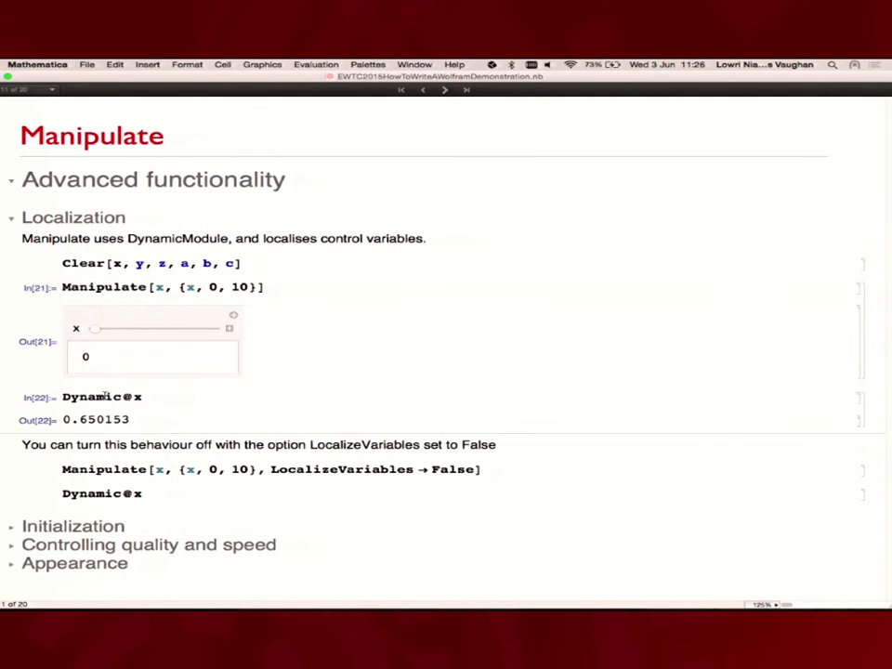
pyautogui.moveTo(95, 332)
pyautogui.mouseDown()
pyautogui.moveTo(198, 329)
pyautogui.moveTo(100, 330)
pyautogui.mouseUp()
# Run the LocalizeVariables → False example and its Dynamic@x, then drag the slider to change x.
pyautogui.click(367, 473)
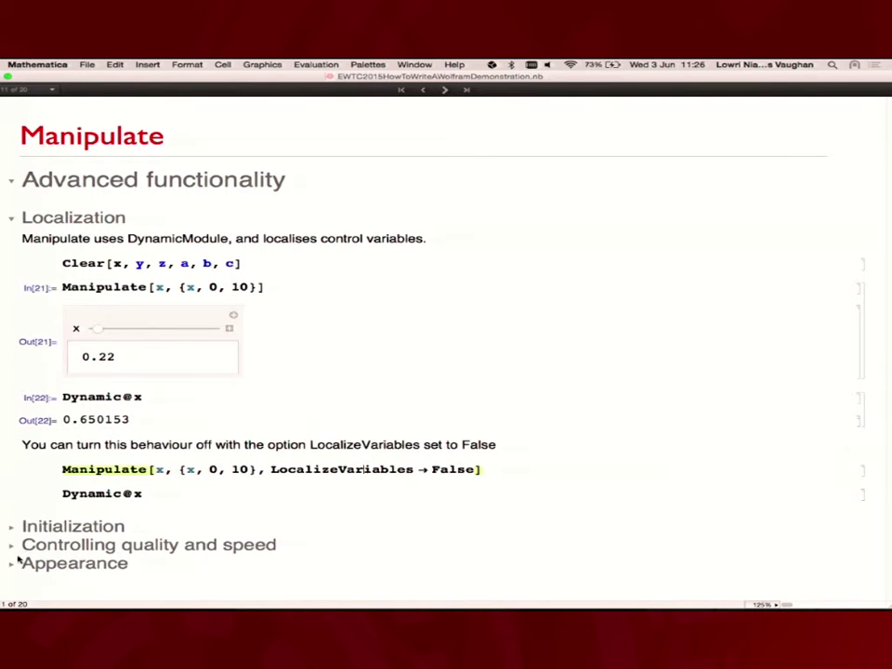
pyautogui.moveTo(296, 469); pyautogui.dragTo(452, 471)
pyautogui.hotkey('shift', 'Return')
pyautogui.scroll(-2, 103, 553)
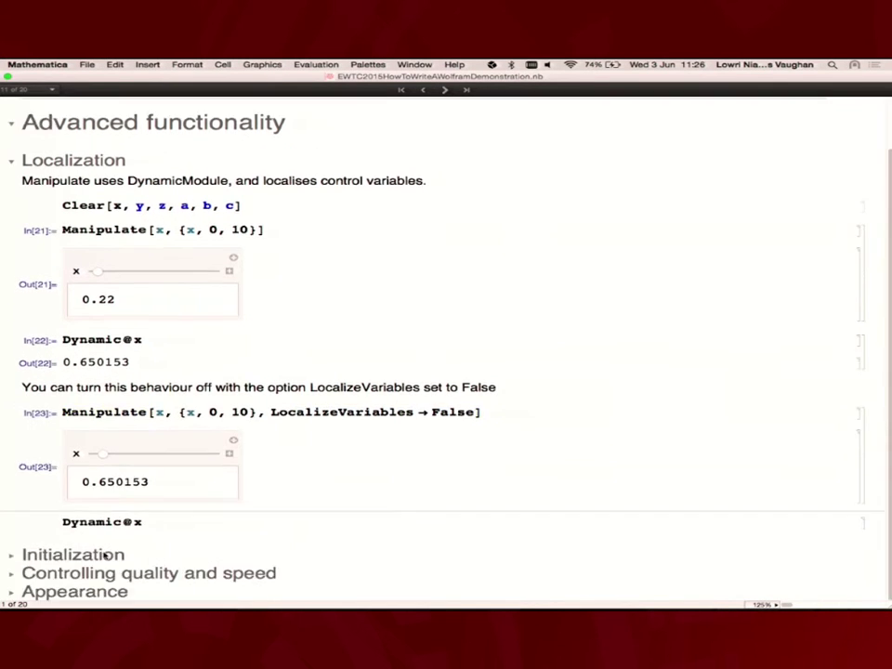
pyautogui.hotkey('shift', 'Return')
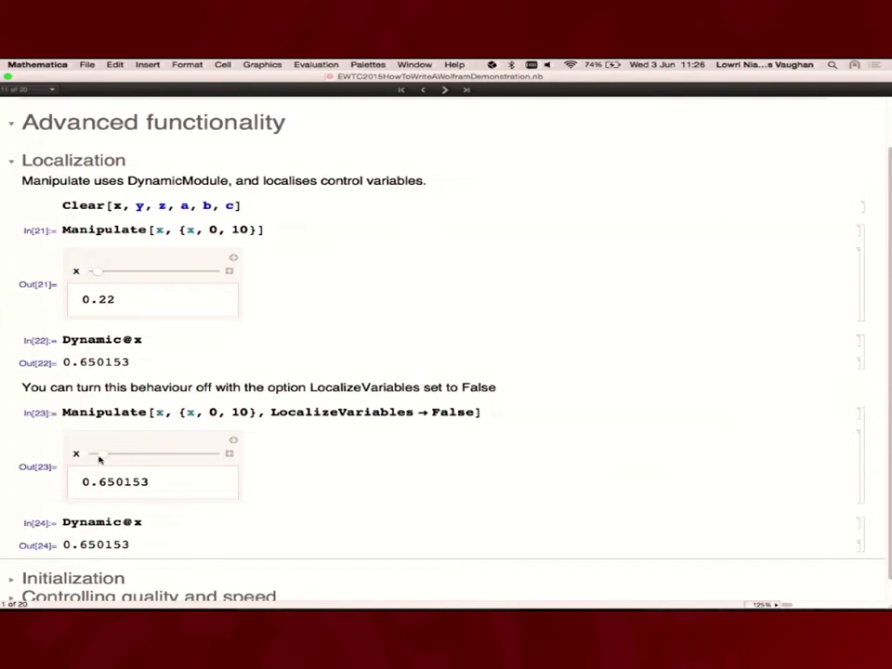
pyautogui.moveTo(100, 454)
pyautogui.mouseDown()
pyautogui.moveTo(168, 457)
pyautogui.moveTo(94, 455)
pyautogui.moveTo(279, 442)
pyautogui.moveTo(209, 454)
pyautogui.moveTo(93, 455)
pyautogui.mouseUp()
pyautogui.scroll(-1, 279, 399)
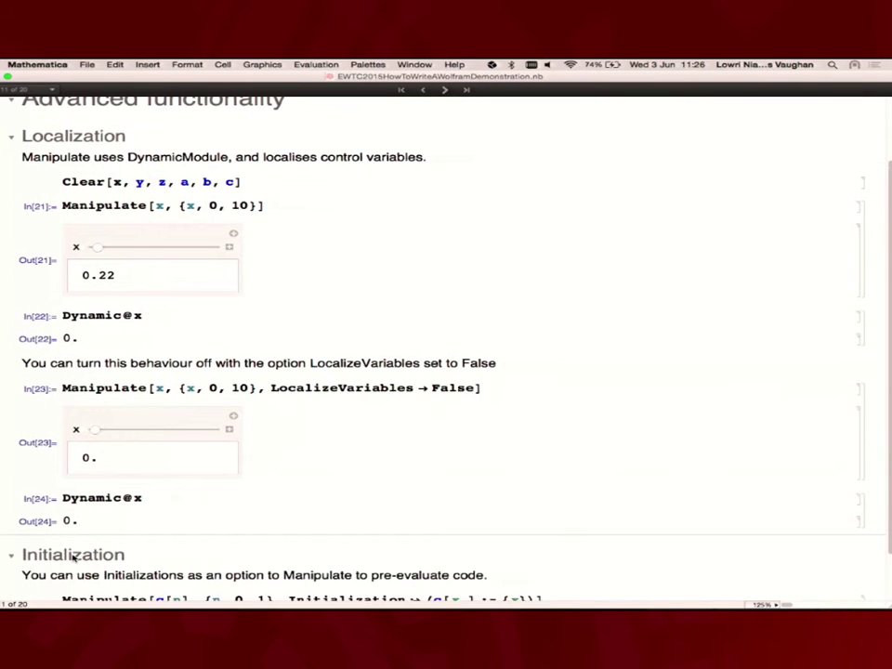
# Evaluate the Initialization Manipulate to get {0}, then expand Controlling quality and speed.
pyautogui.scroll(-3, 254, 432)
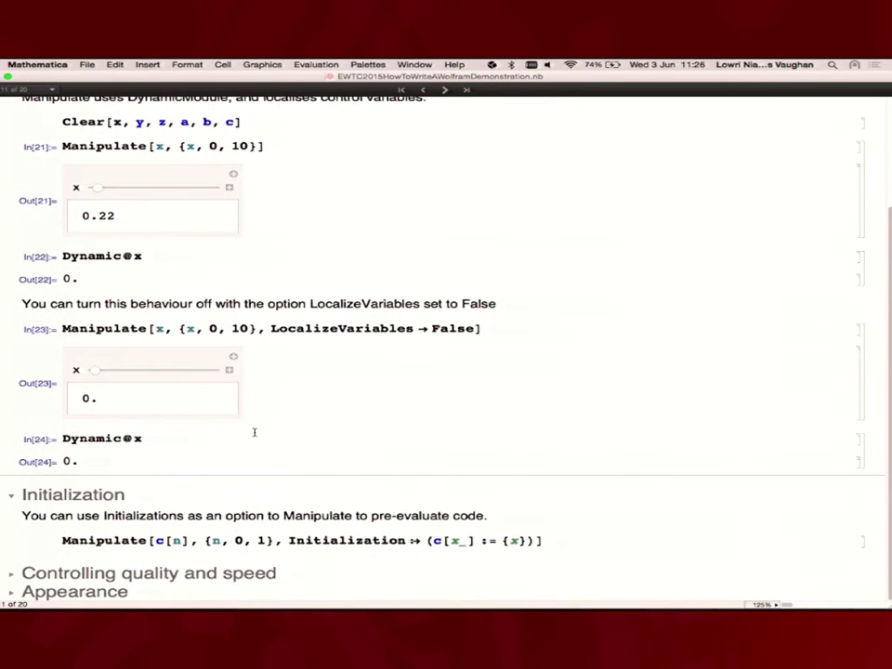
pyautogui.click(419, 541)
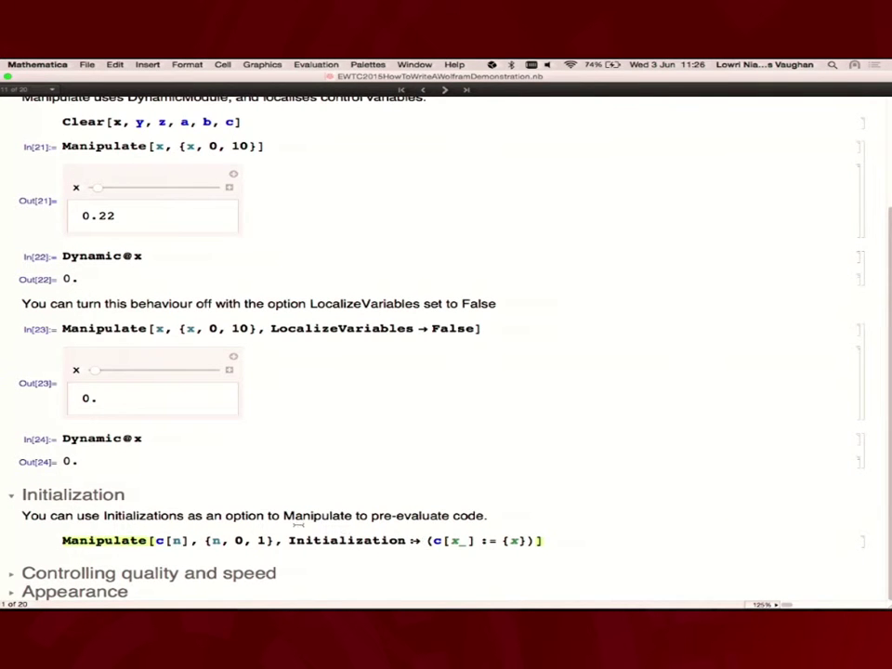
pyautogui.click(530, 540)
pyautogui.hotkey('shift', 'Return')
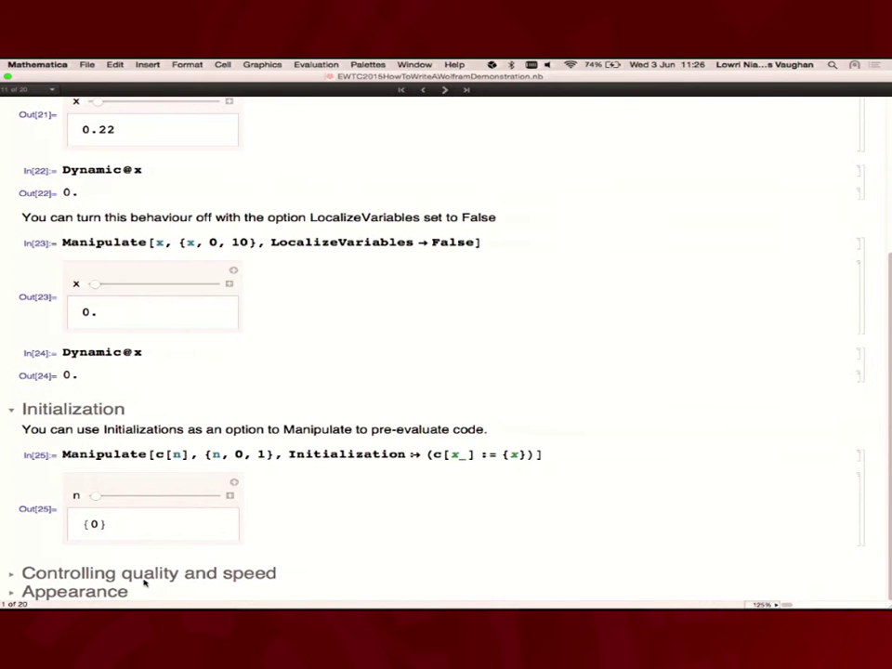
pyautogui.click(144, 573)
# Run the first Plot3D Zeta Manipulate, rotate the 3D plot, and lower n.
pyautogui.scroll(-5, 587, 319)
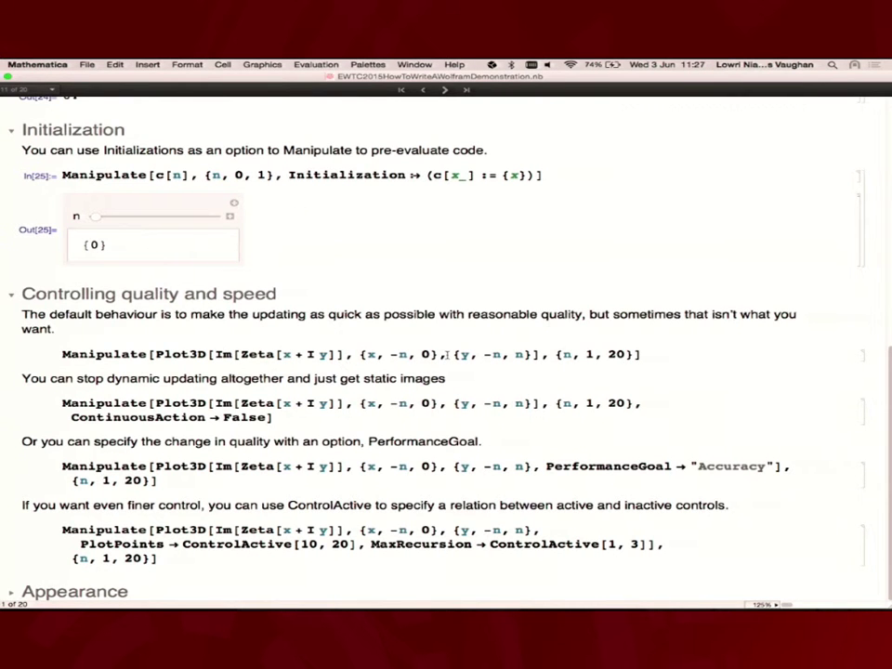
pyautogui.scroll(3, 446, 354)
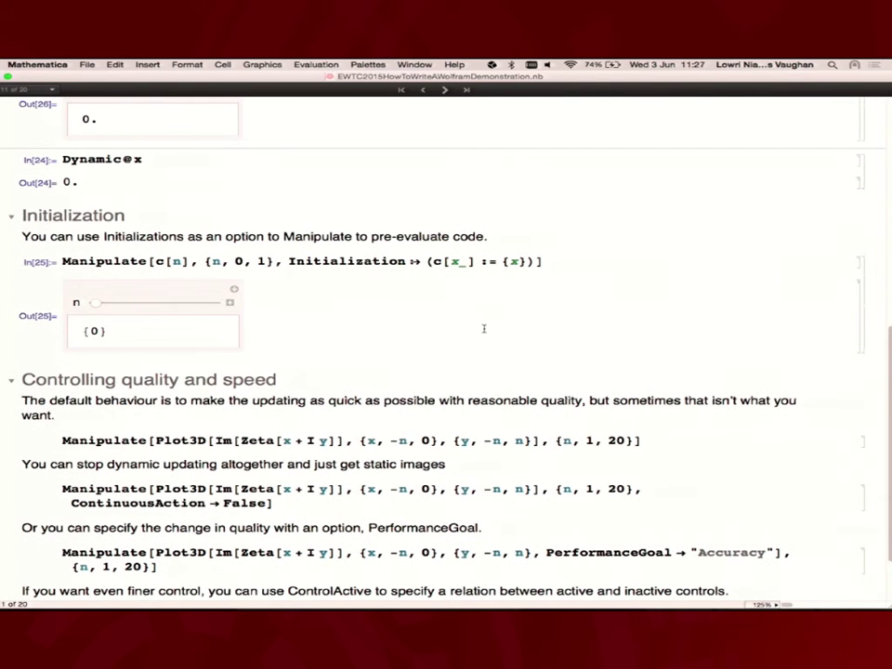
pyautogui.click(395, 441)
pyautogui.hotkey('shift', 'Return')
pyautogui.scroll(-3, 396, 354)
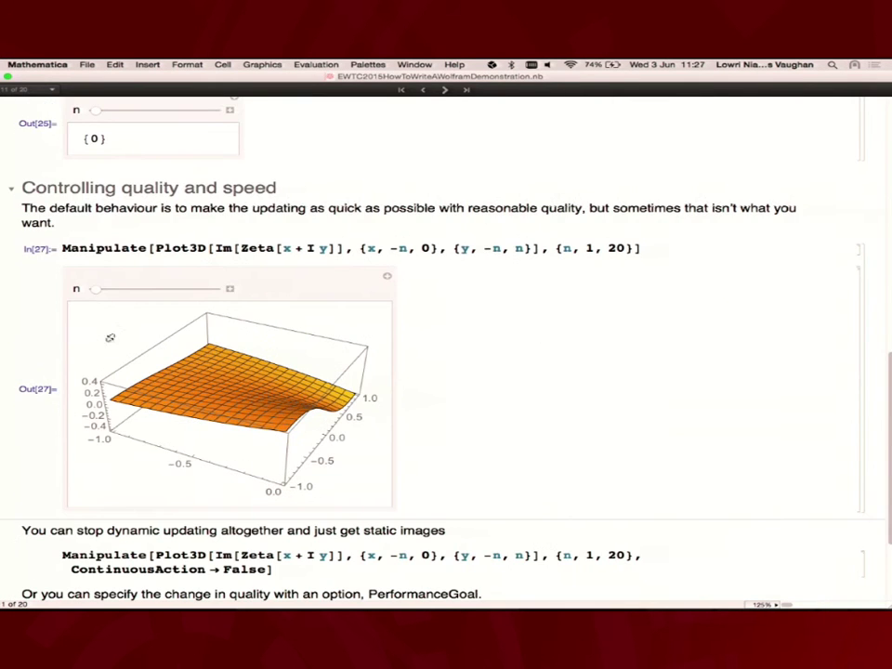
pyautogui.moveTo(94, 294); pyautogui.dragTo(217, 292)
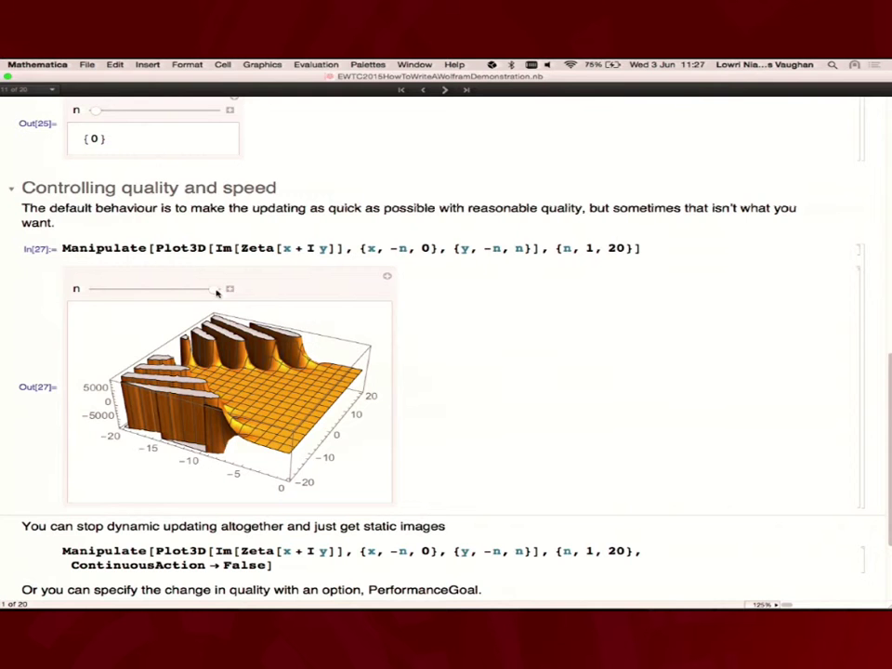
pyautogui.moveTo(130, 316); pyautogui.dragTo(547, 352)
pyautogui.scroll(-3, 547, 353)
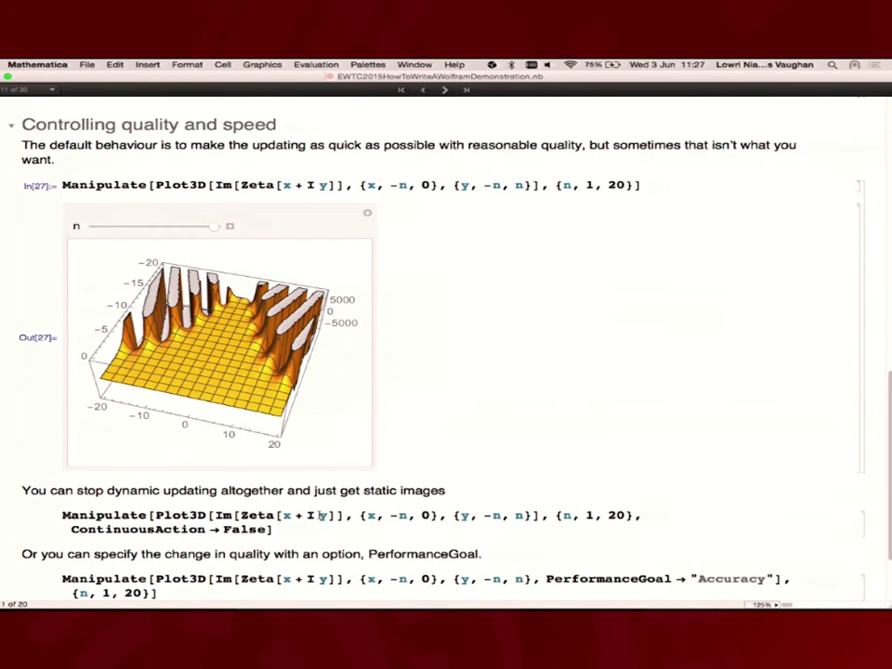
pyautogui.moveTo(215, 226); pyautogui.dragTo(166, 226)
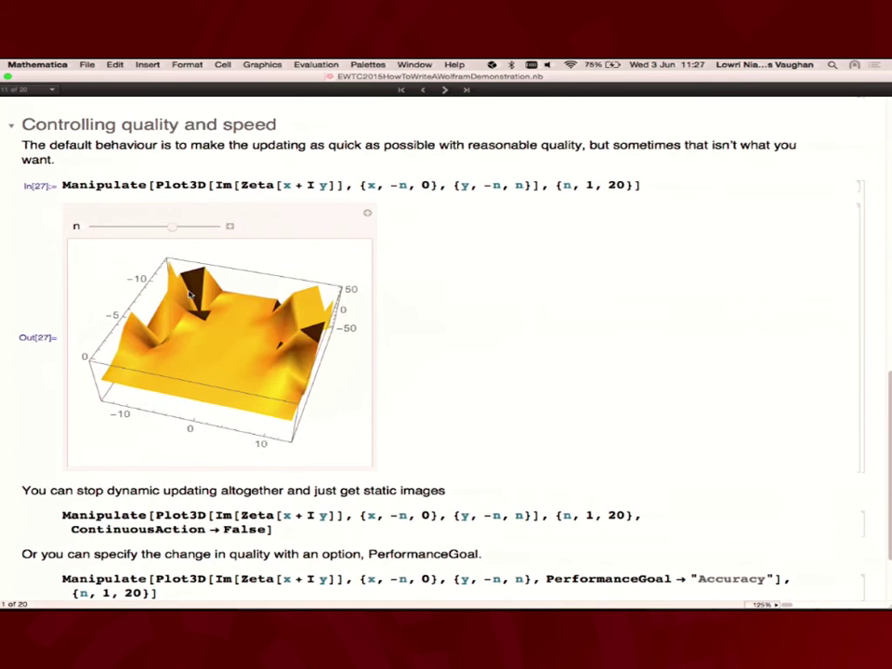
# Run the ContinuousAction → False Zeta example and raise its n slider.
pyautogui.click(225, 528)
pyautogui.hotkey('shift', 'Return')
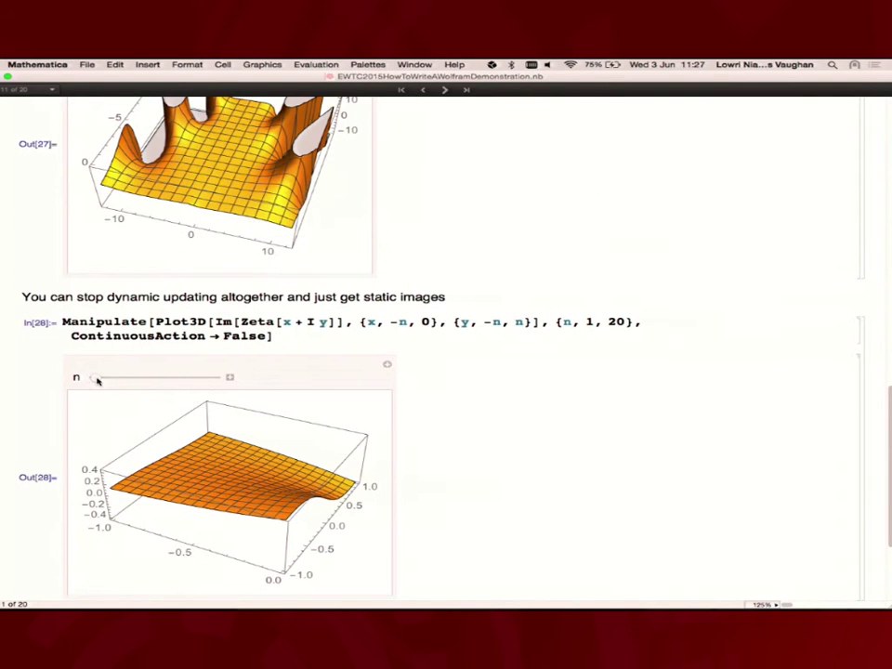
pyautogui.moveTo(86, 380); pyautogui.dragTo(169, 377)
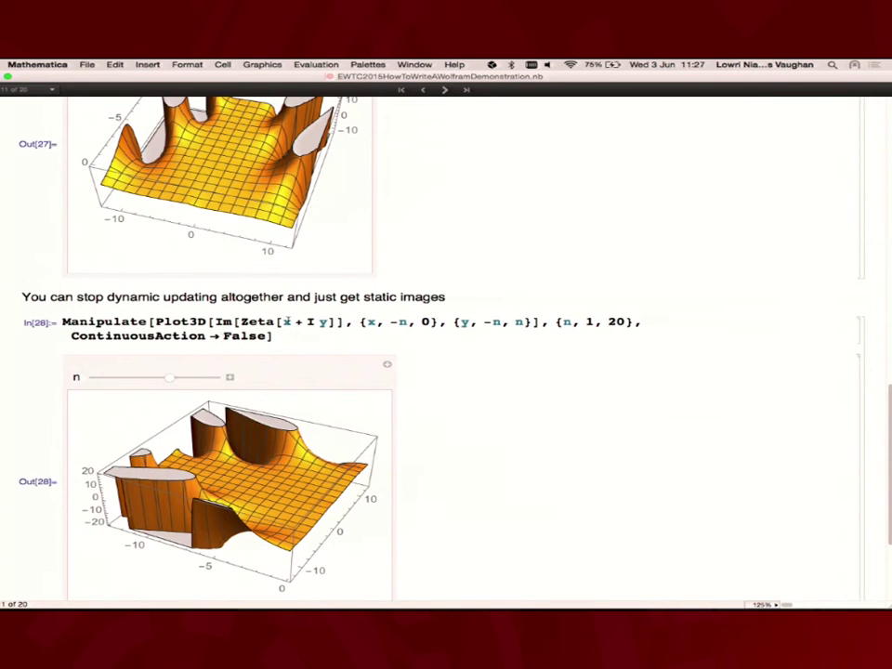
# Run the PerformanceGoal Zeta example and push n up to its maximum of 20.
pyautogui.scroll(-5, 204, 418)
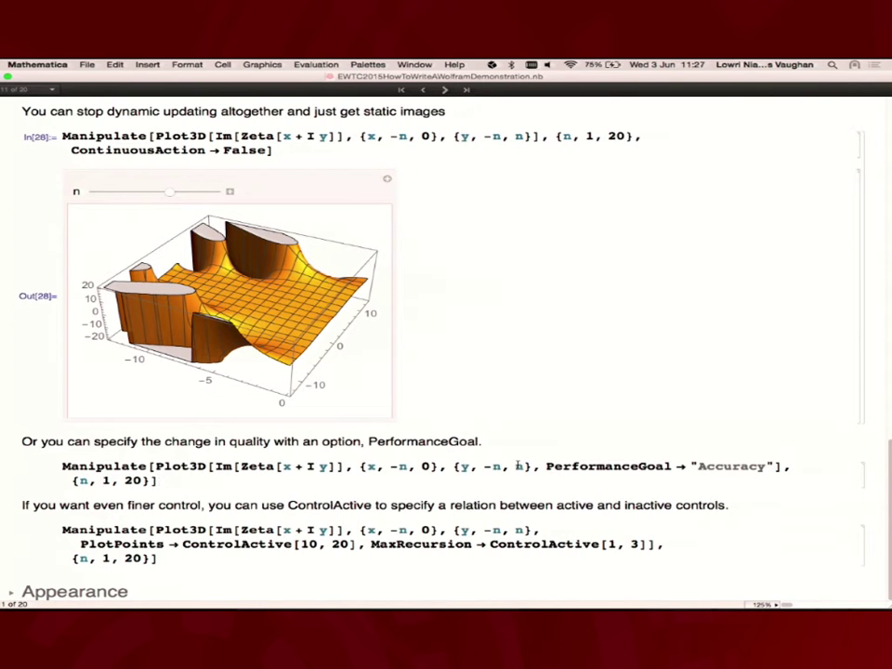
pyautogui.click(160, 480)
pyautogui.hotkey('shift', 'Return')
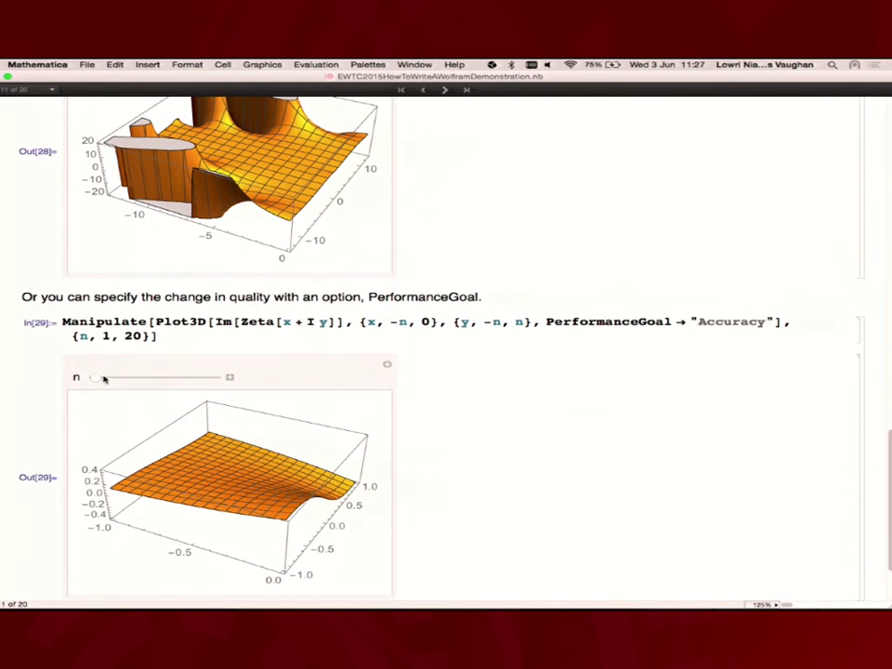
pyautogui.moveTo(99, 379); pyautogui.dragTo(150, 378)
pyautogui.moveTo(294, 376); pyautogui.dragTo(294, 374)
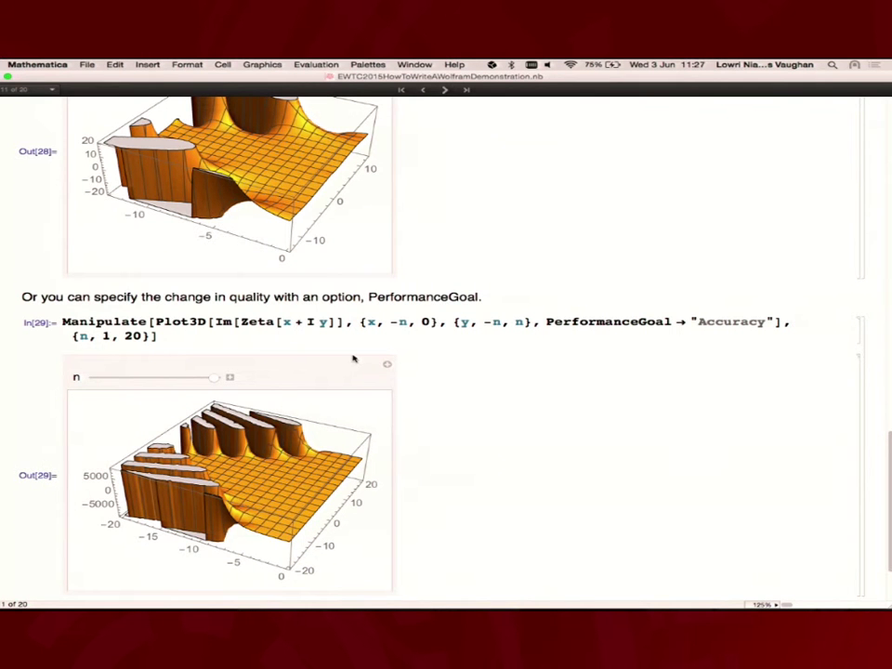
# Run the ControlActive example, noting MaxRecursion ControlActive[1, 3], and increase n.
pyautogui.scroll(-3, 353, 359)
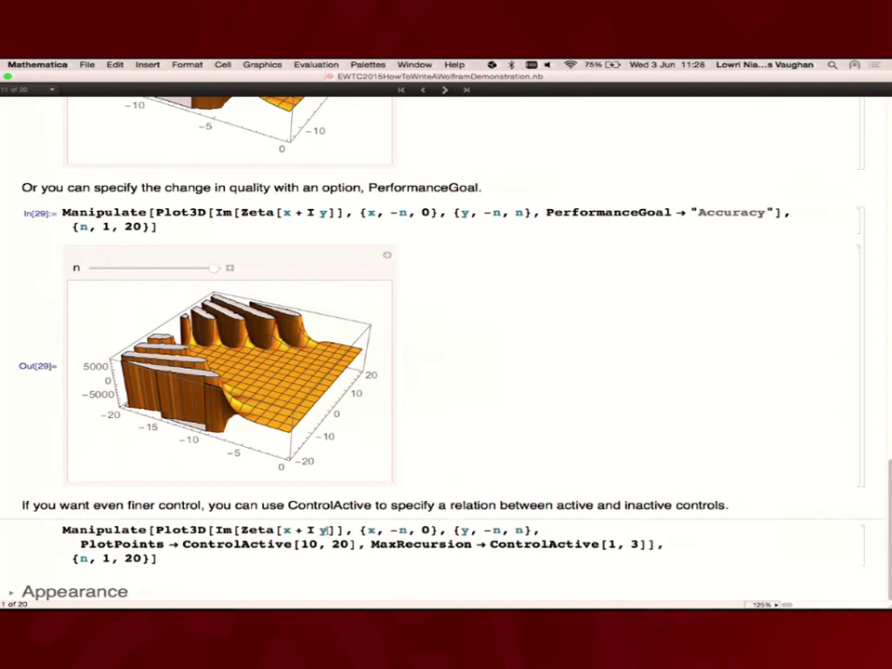
pyautogui.click(324, 543)
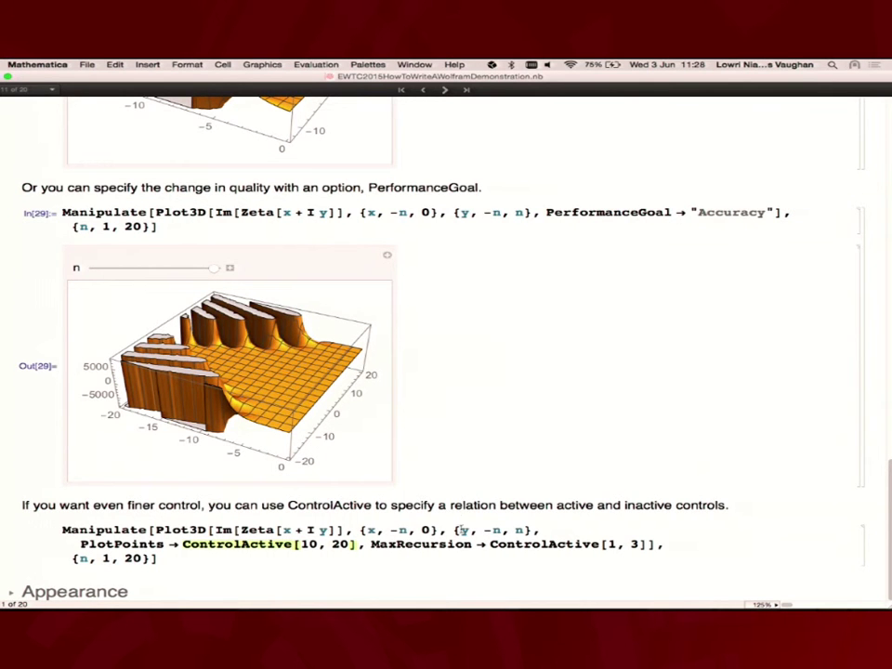
pyautogui.hotkey('shift', 'Return')
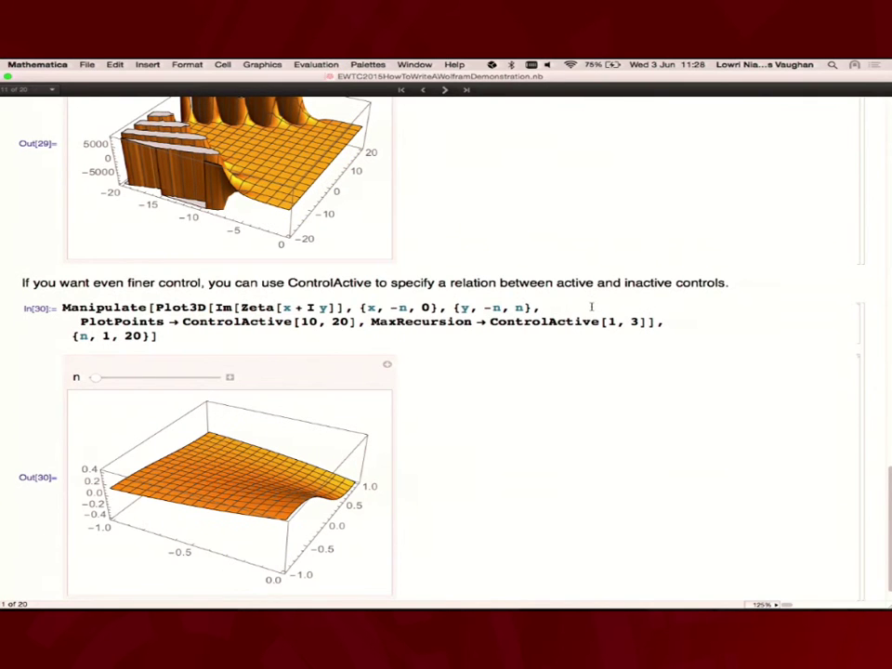
pyautogui.click(601, 321)
pyautogui.moveTo(93, 378); pyautogui.dragTo(181, 391)
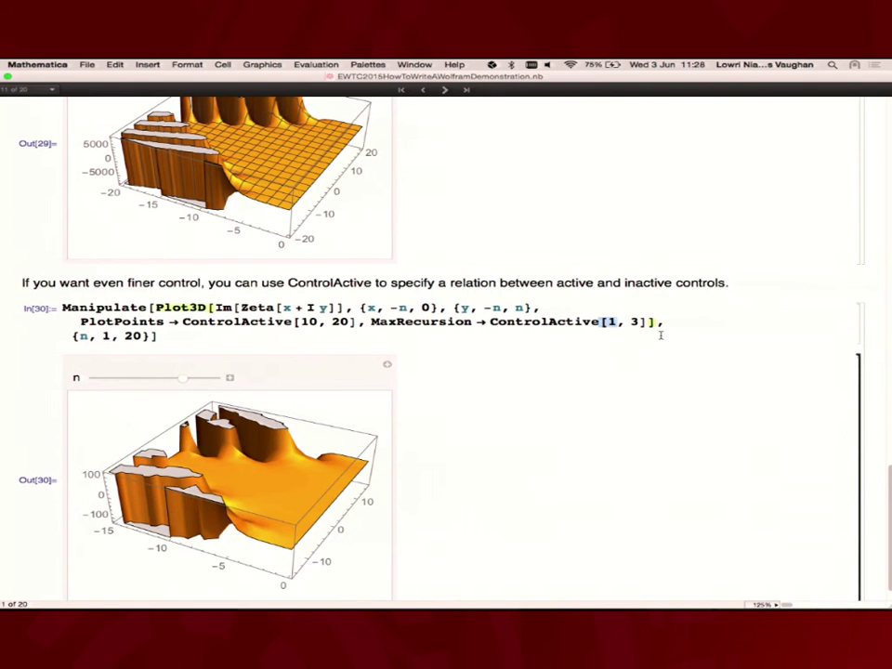
pyautogui.scroll(-2, 660, 336)
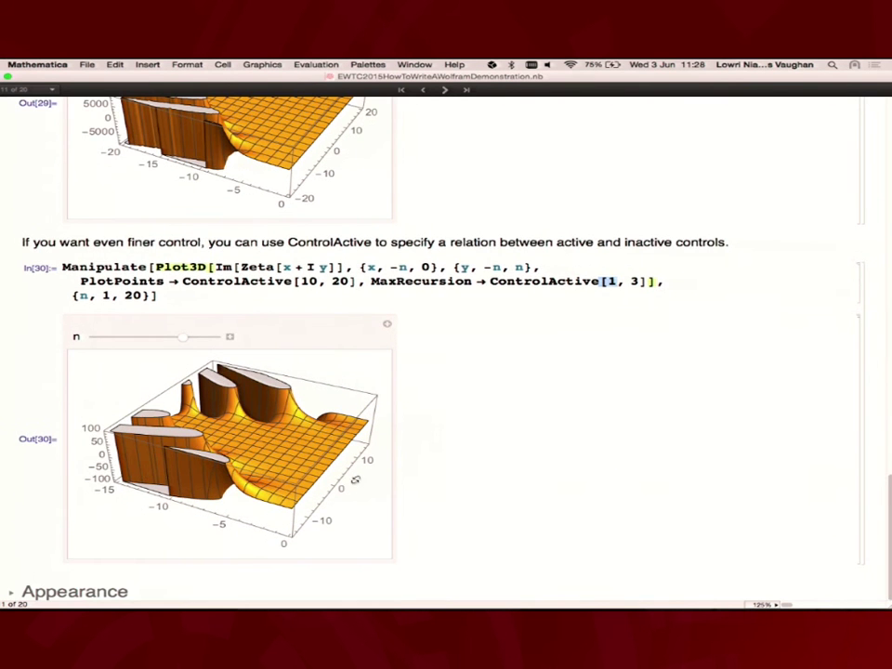
# Expand the Appearance section and raise the sine plot's Frequency.
pyautogui.click(71, 596)
pyautogui.scroll(-10, 479, 439)
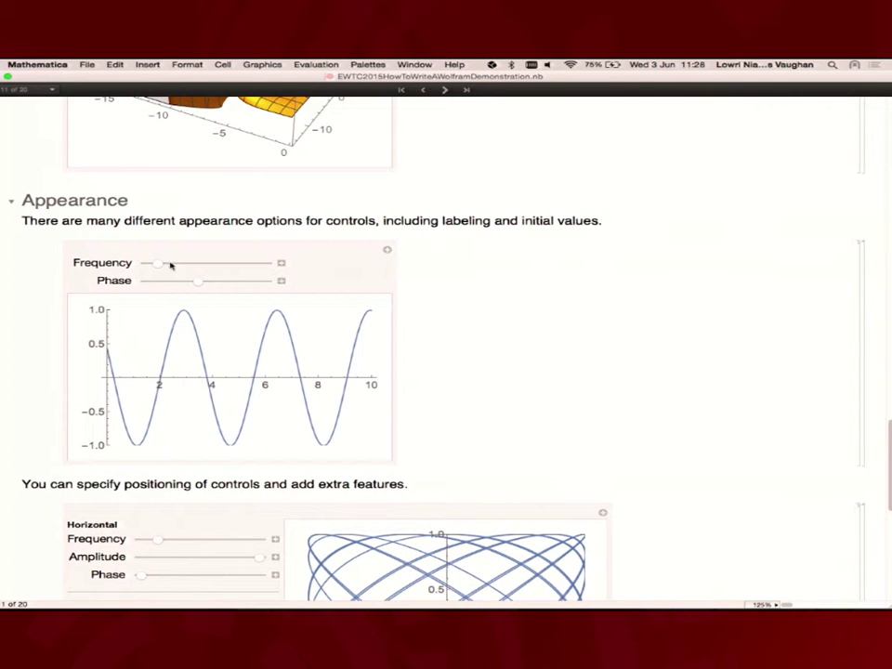
pyautogui.moveTo(151, 266)
pyautogui.mouseDown()
pyautogui.moveTo(223, 269)
pyautogui.moveTo(138, 267)
pyautogui.mouseUp()
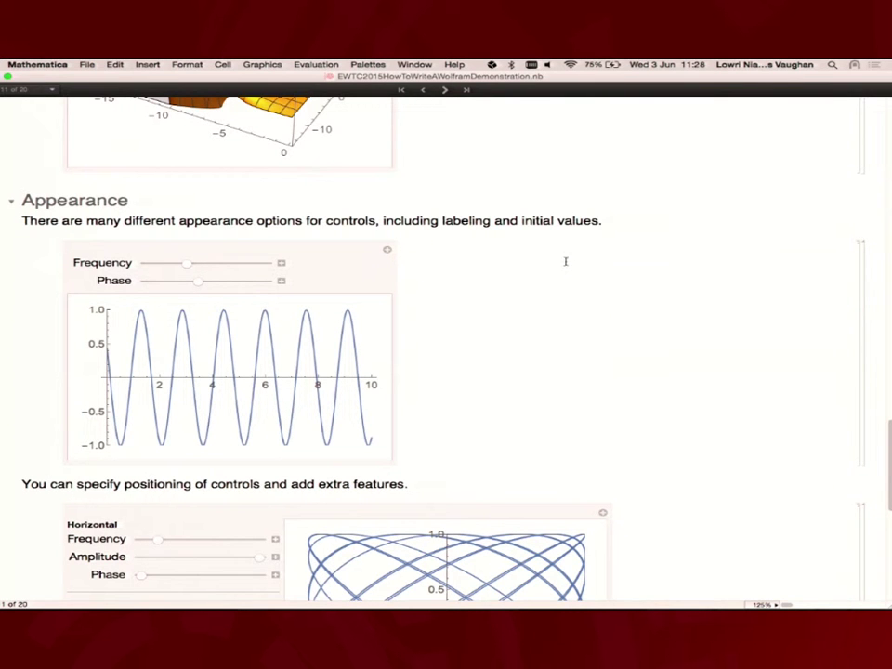
# Reveal the sine example's code and highlight the Frequency control specification and label.
pyautogui.doubleClick(867, 248)
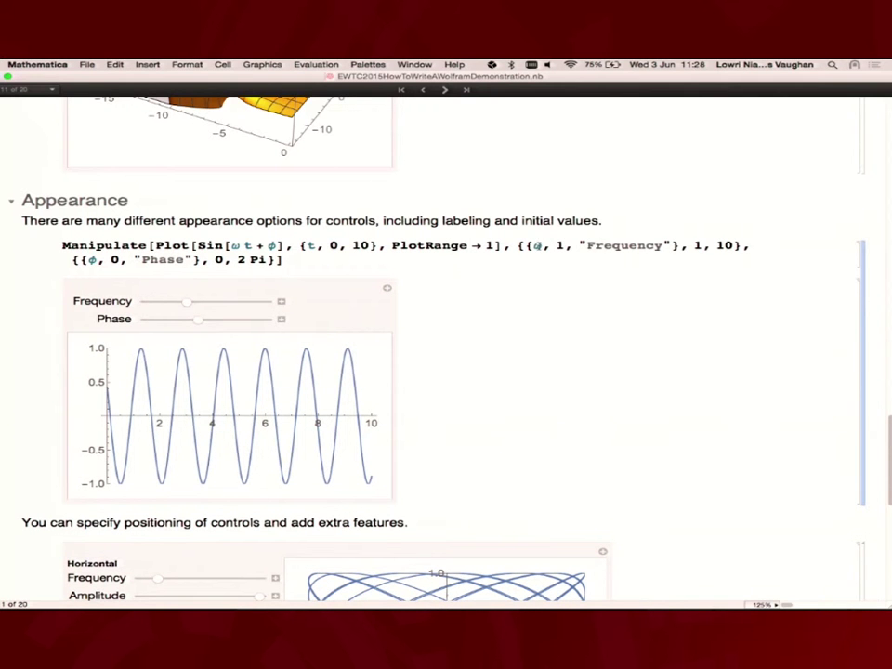
pyautogui.moveTo(535, 245); pyautogui.dragTo(681, 245)
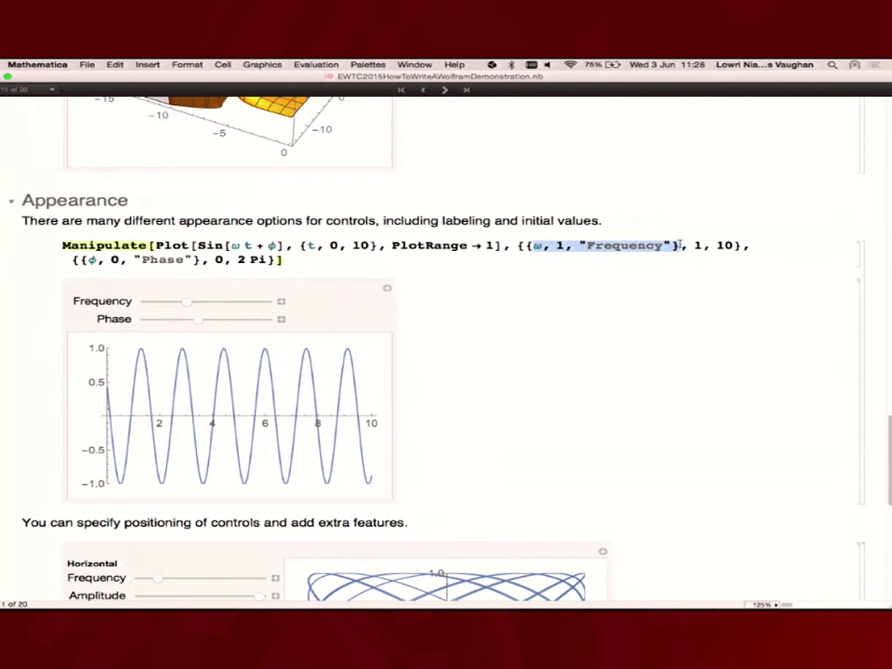
pyautogui.click(531, 247)
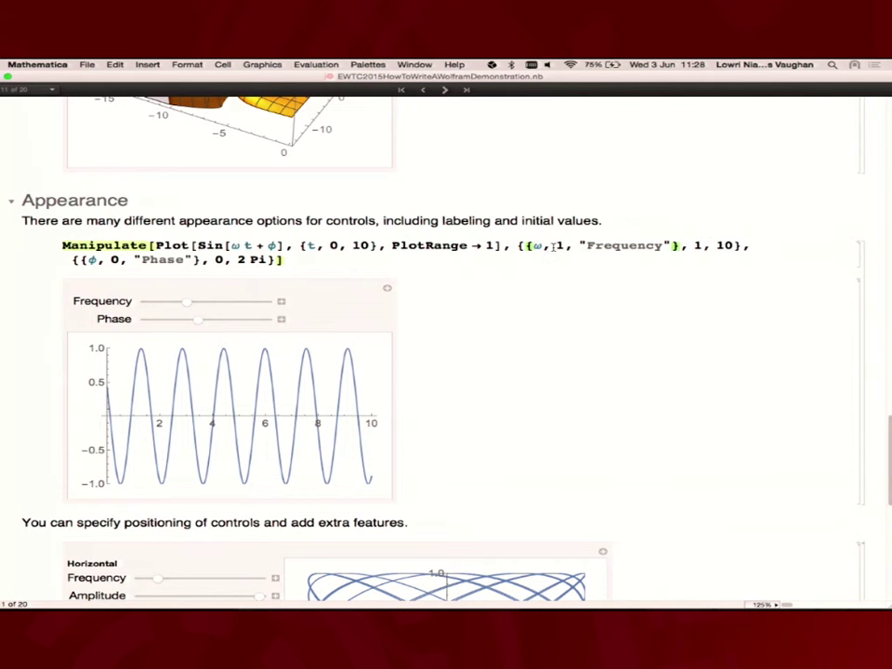
pyautogui.moveTo(587, 245); pyautogui.dragTo(635, 247)
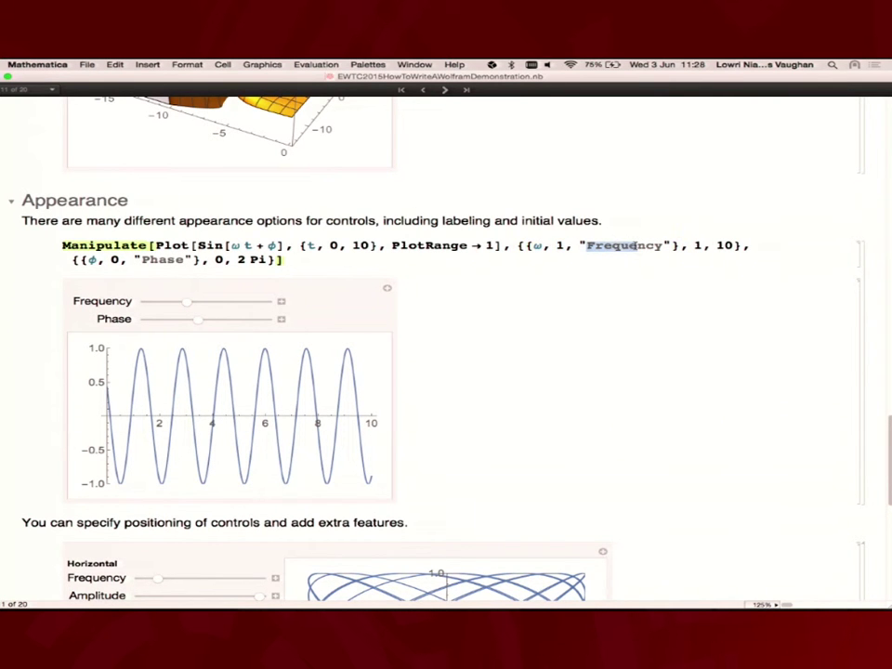
pyautogui.scroll(-5, 635, 246)
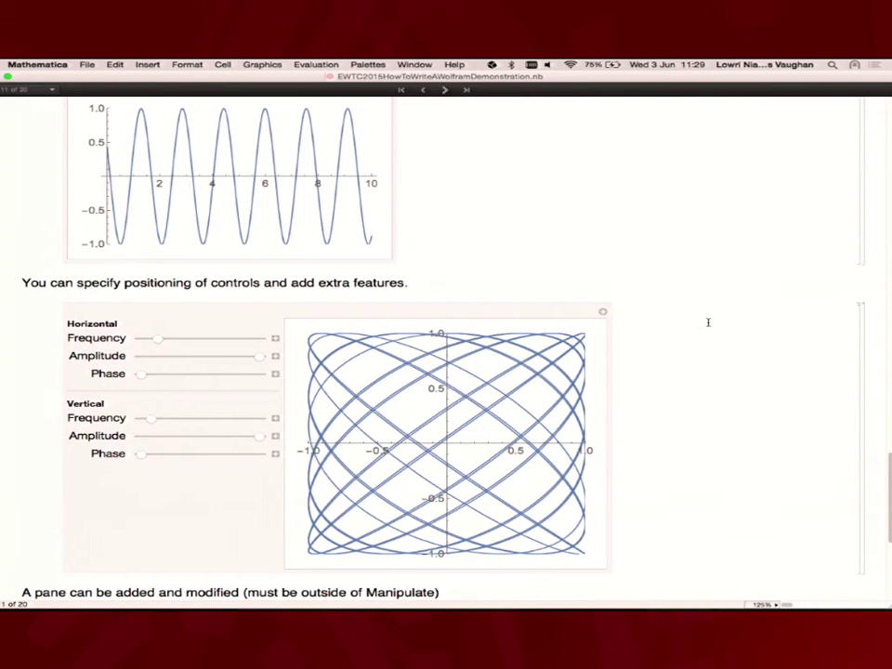
# Reveal the Lissajous code, select its Delimiter line, and raise the horizontal and vertical frequencies.
pyautogui.doubleClick(867, 320)
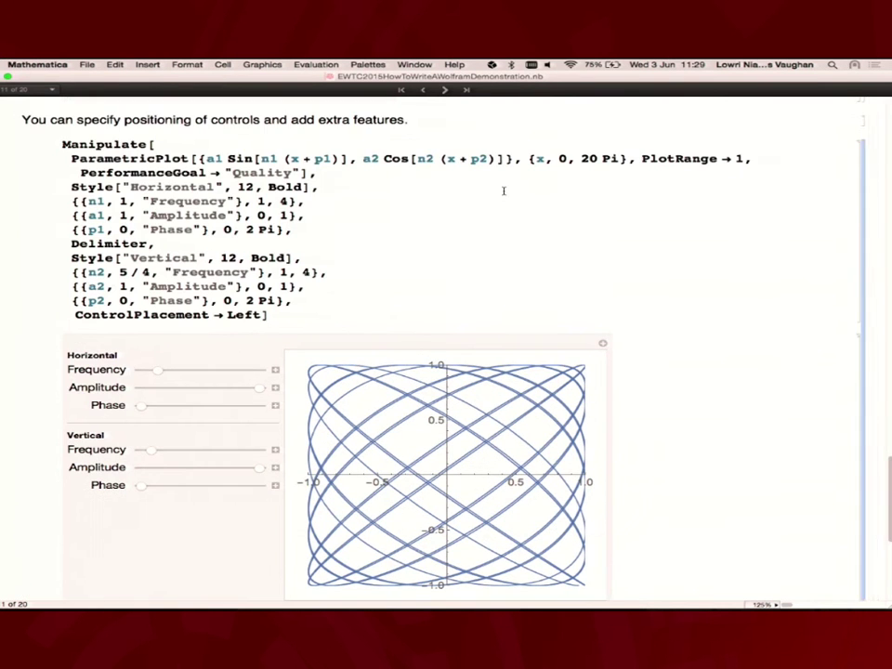
pyautogui.scroll(-3, 503, 189)
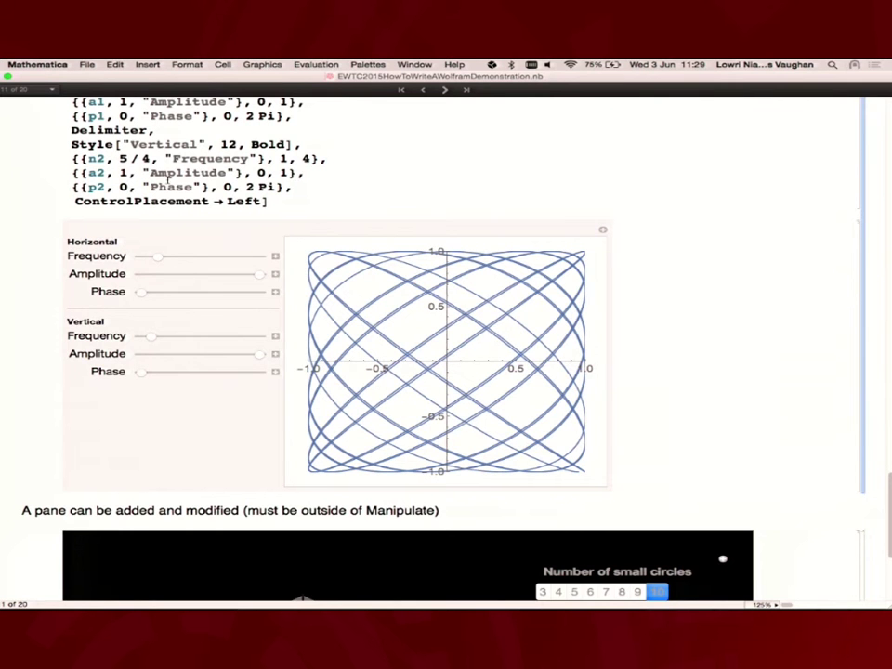
pyautogui.scroll(2, 161, 174)
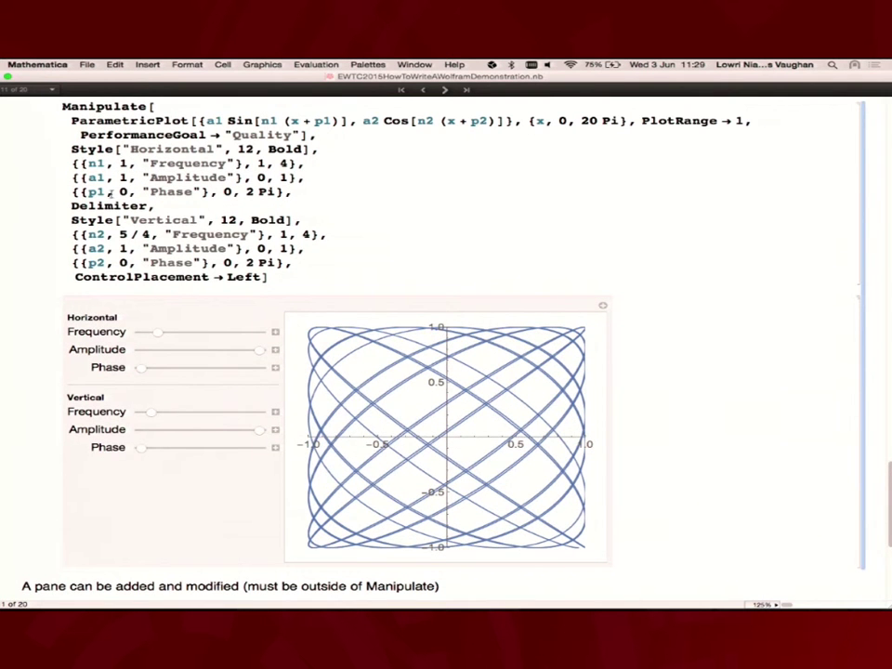
pyautogui.moveTo(158, 205); pyautogui.dragTo(46, 203)
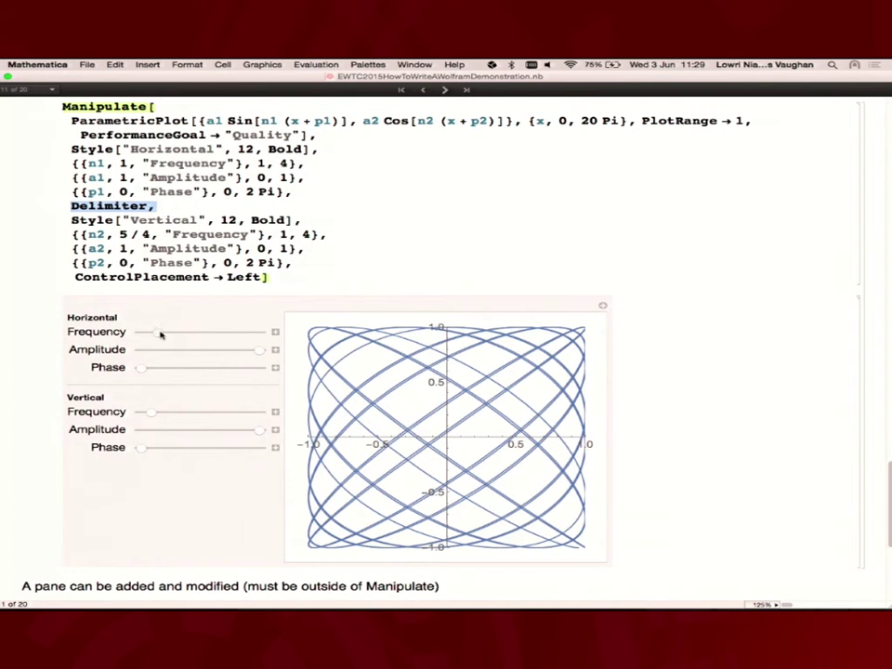
pyautogui.moveTo(189, 335)
pyautogui.mouseDown()
pyautogui.moveTo(225, 332)
pyautogui.moveTo(186, 333)
pyautogui.mouseUp()
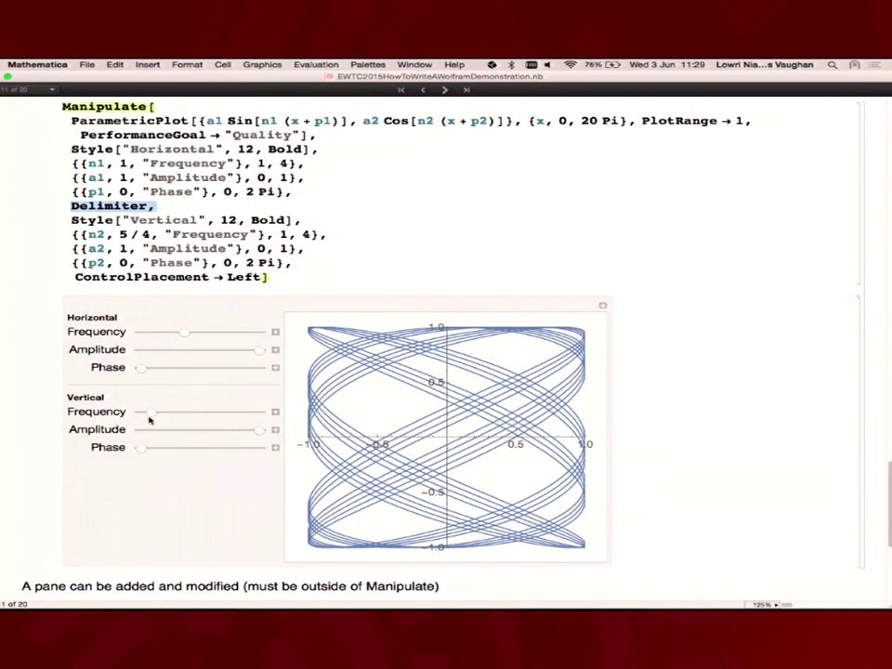
pyautogui.moveTo(151, 412); pyautogui.dragTo(213, 420)
# Select the Graphics and Control code lines of the Framed pane arch demo.
pyautogui.scroll(-10, 483, 302)
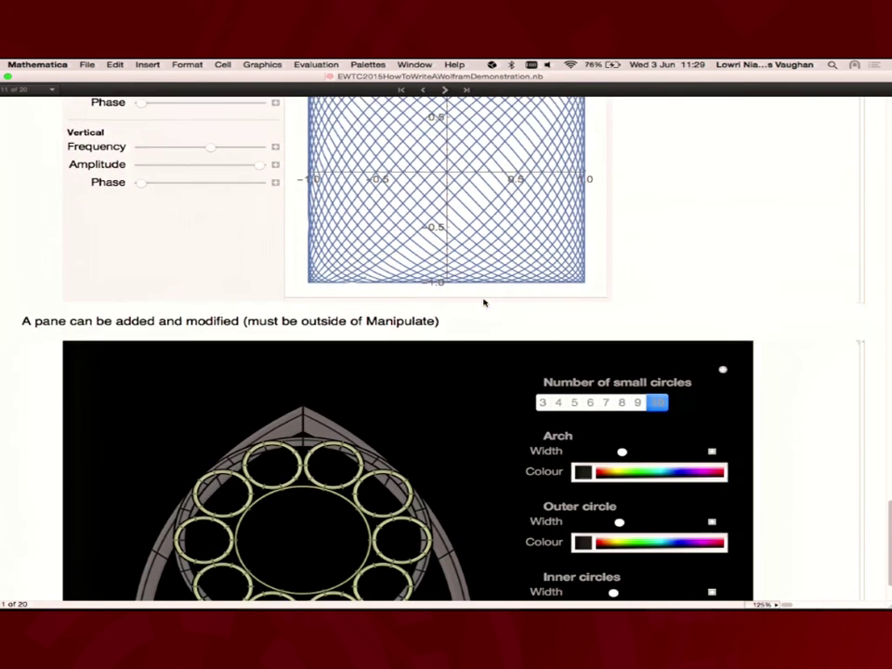
pyautogui.scroll(-1, 483, 302)
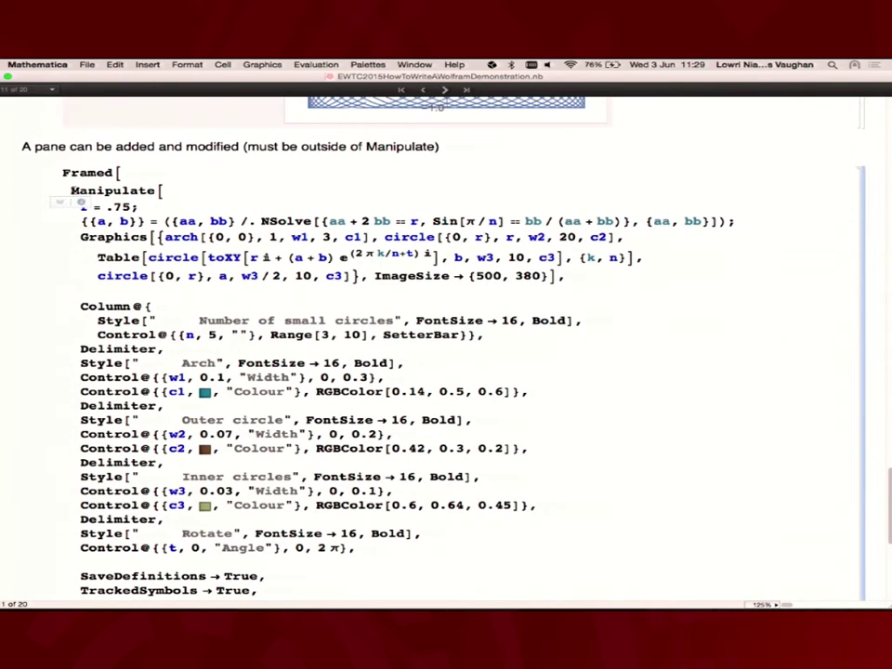
pyautogui.rightClick(141, 204)
pyautogui.click(140, 207)
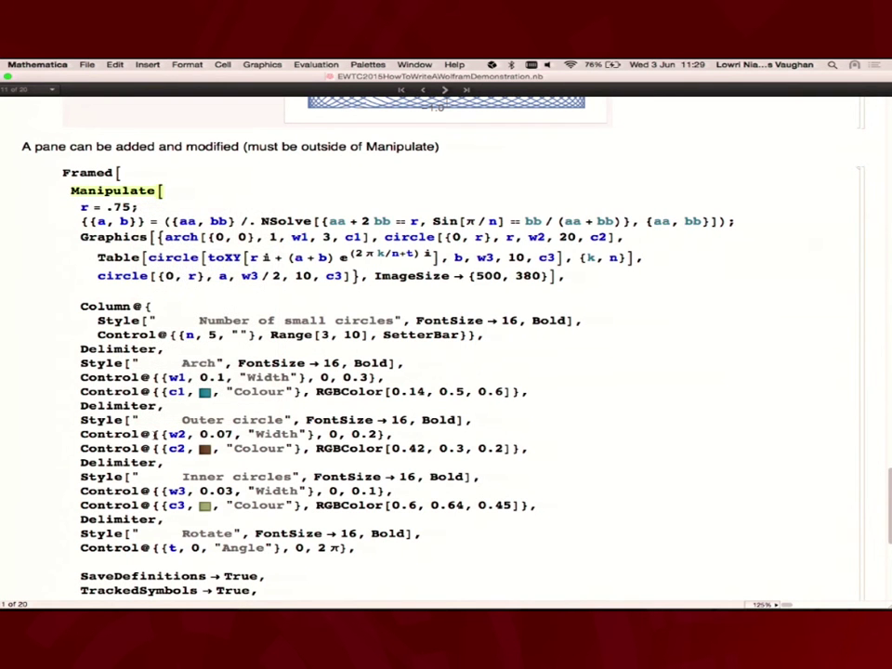
pyautogui.rightClick(158, 553)
pyautogui.press('Escape')
pyautogui.moveTo(79, 206); pyautogui.dragTo(351, 548)
# Clear the selection and scroll down to the black Gothic-arch output with its circles.
pyautogui.scroll(-5, 340, 548)
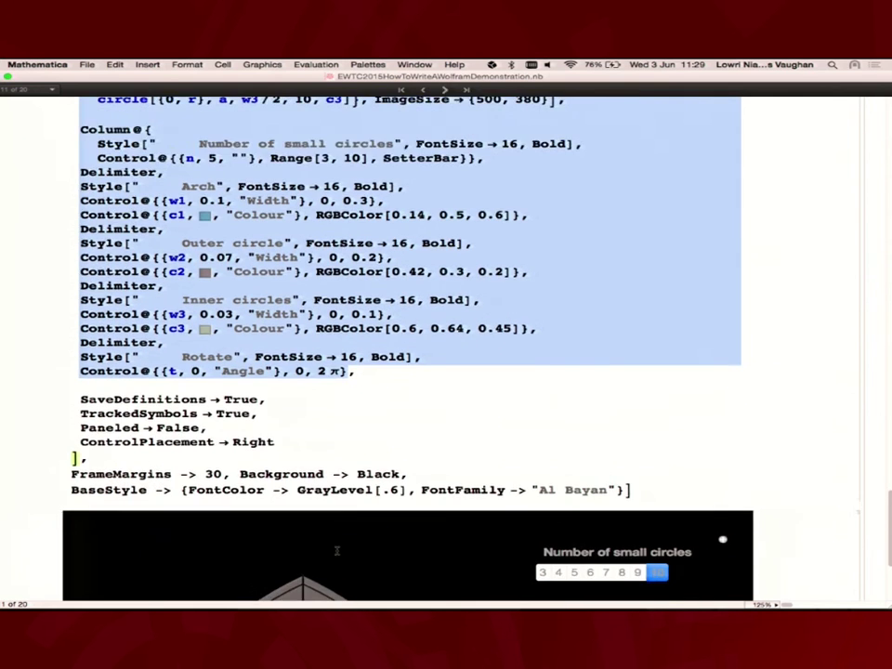
pyautogui.scroll(3, 334, 548)
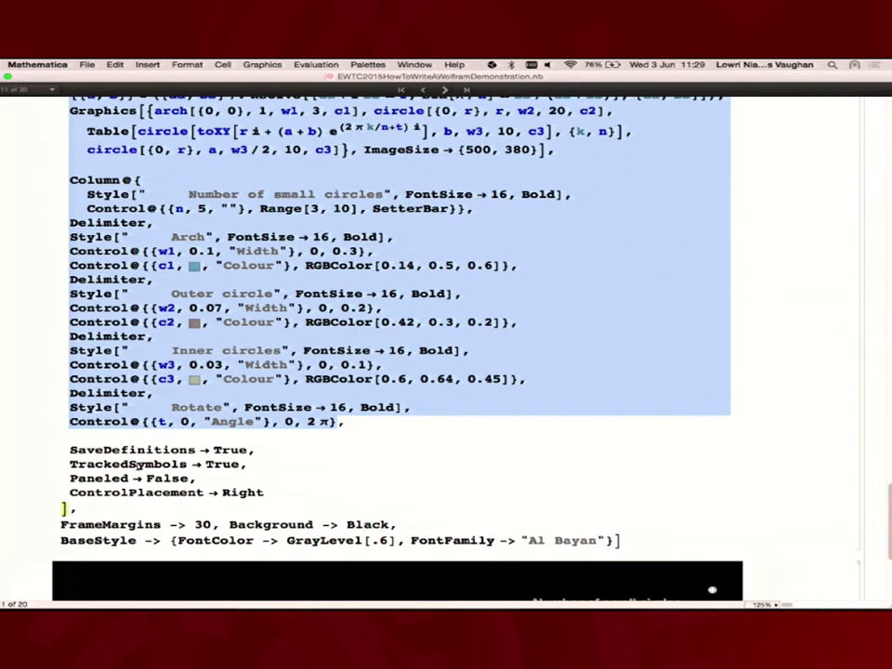
pyautogui.scroll(-2, 102, 349)
pyautogui.scroll(5, 269, 284)
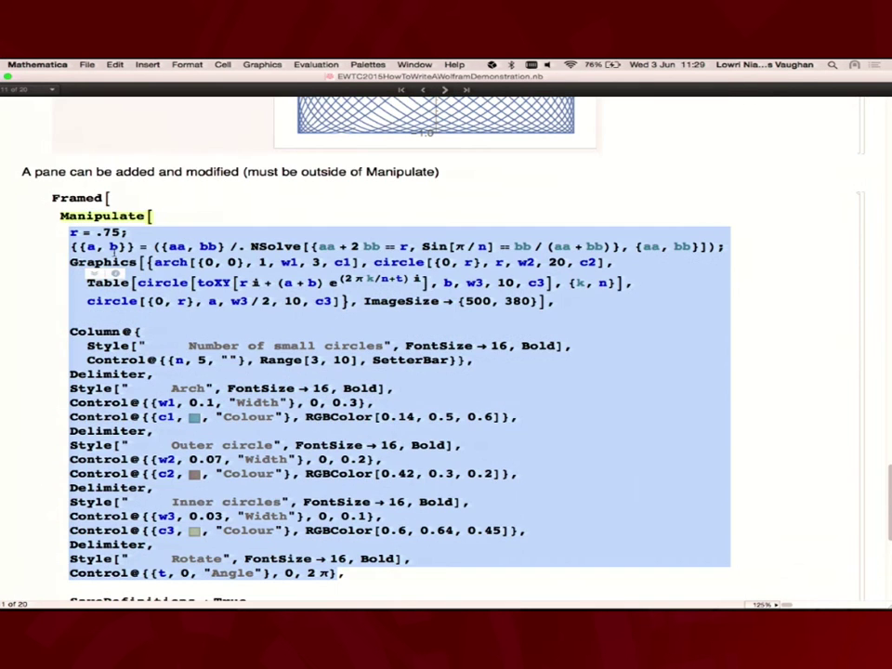
pyautogui.click(365, 197)
pyautogui.scroll(-2, 367, 198)
pyautogui.scroll(-2, 367, 199)
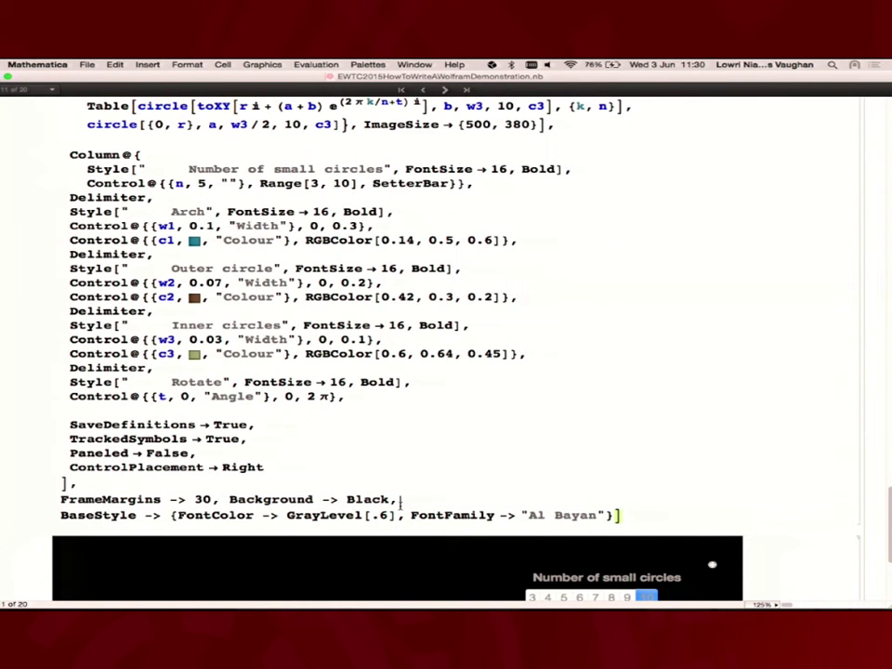
pyautogui.scroll(-6, 586, 374)
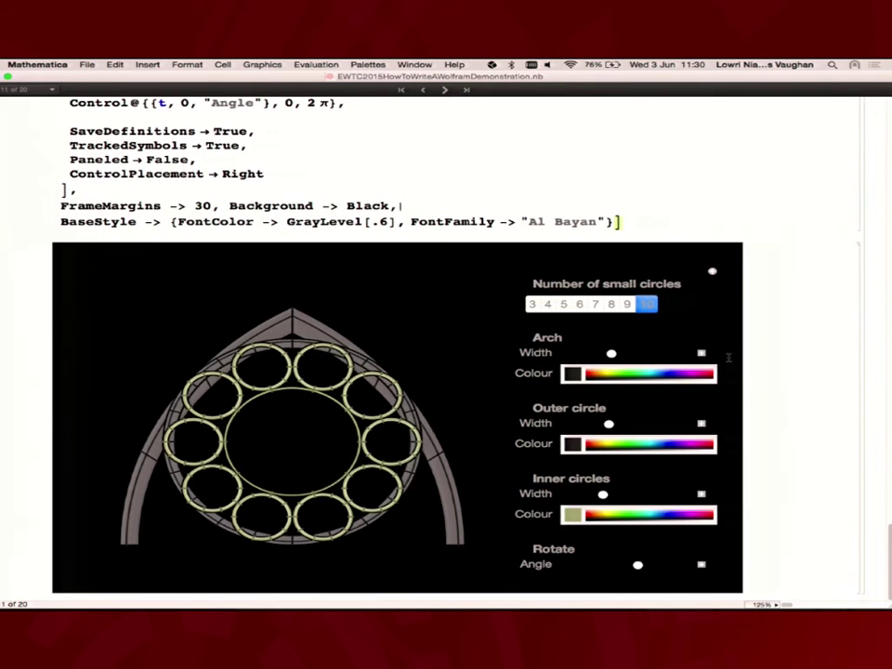
# Change the arch's outer circle colour to green.
pyautogui.moveTo(641, 450); pyautogui.dragTo(644, 447)
pyautogui.rightClick(644, 447)
pyautogui.click(648, 442)
# Try 4 then 7 small circles, leave it at 7, and advance to the Sections slide.
pyautogui.click(595, 304)
pyautogui.click(548, 305)
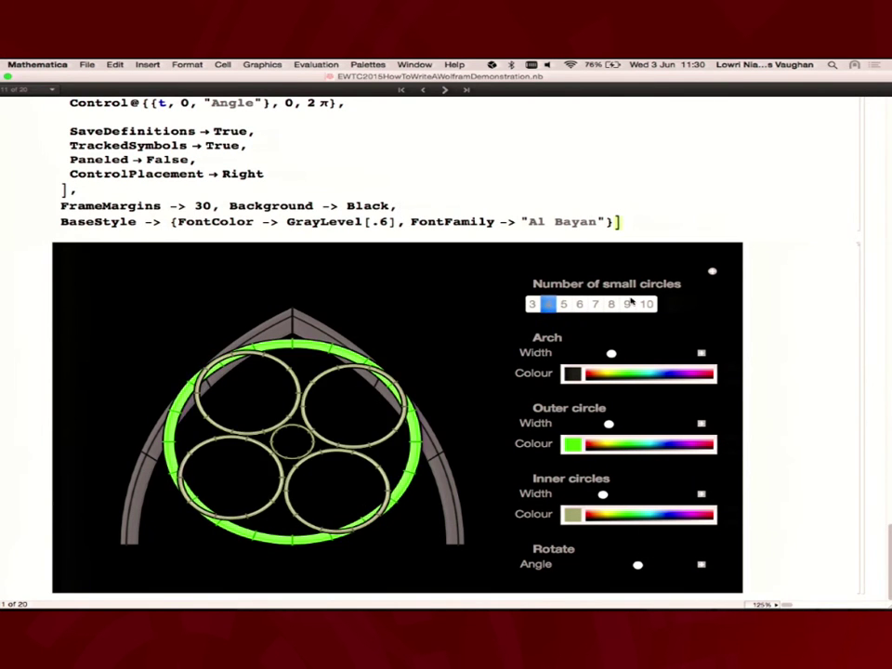
pyautogui.click(596, 305)
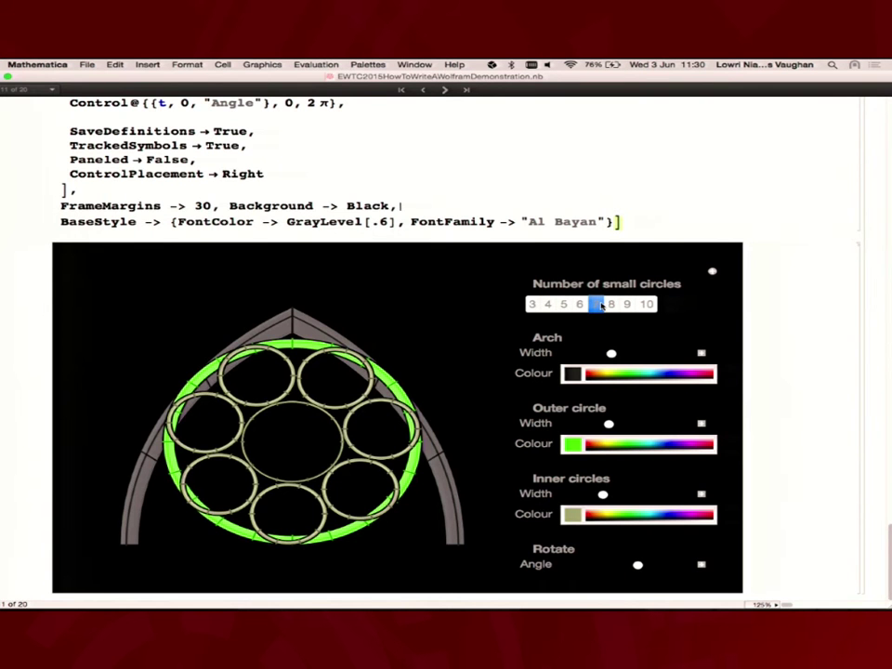
pyautogui.click(446, 90)
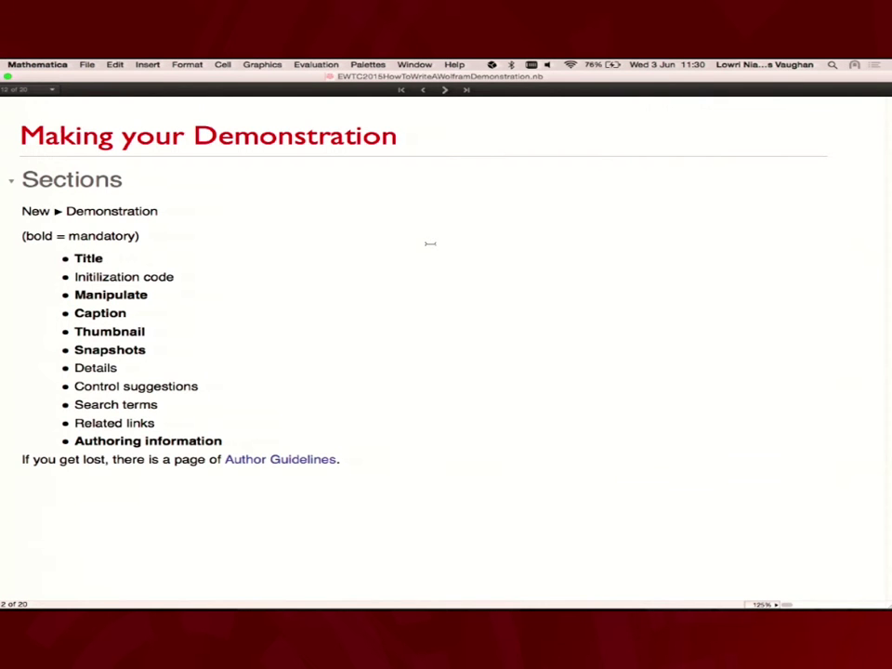
# Show the File > New > Demonstration option, then close the menu without creating anything.
pyautogui.click(87, 64)
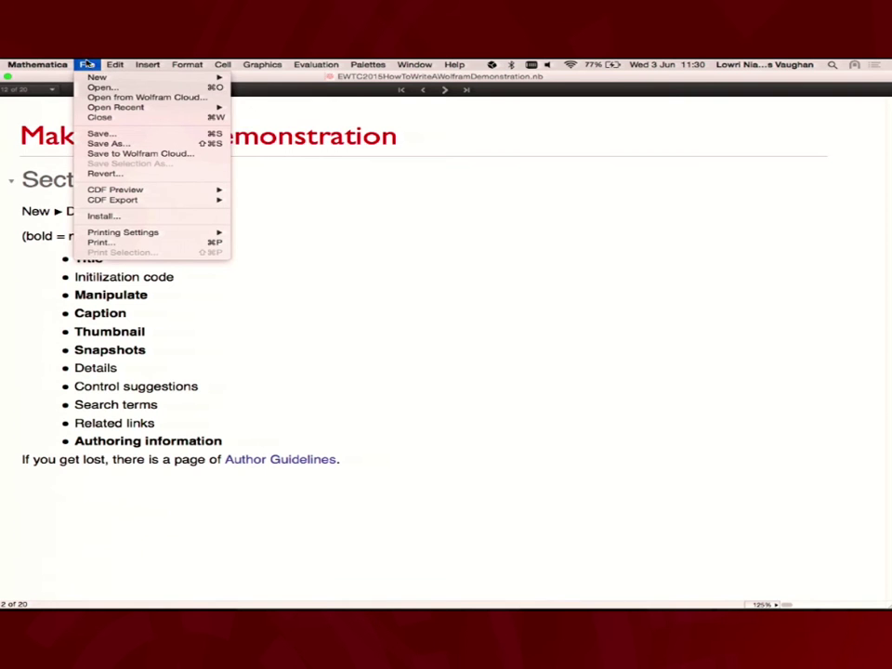
pyautogui.moveTo(101, 77)
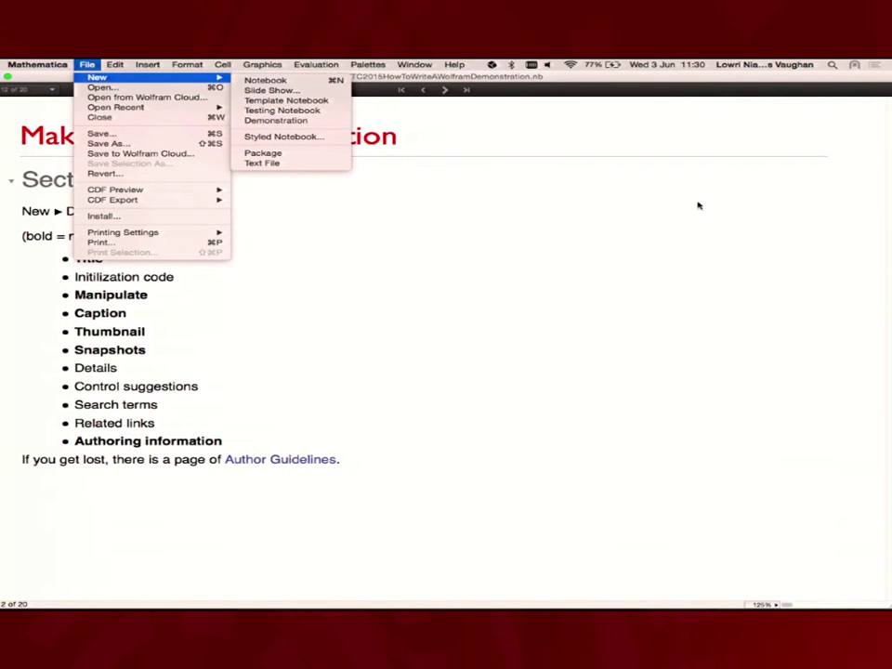
pyautogui.click(681, 277)
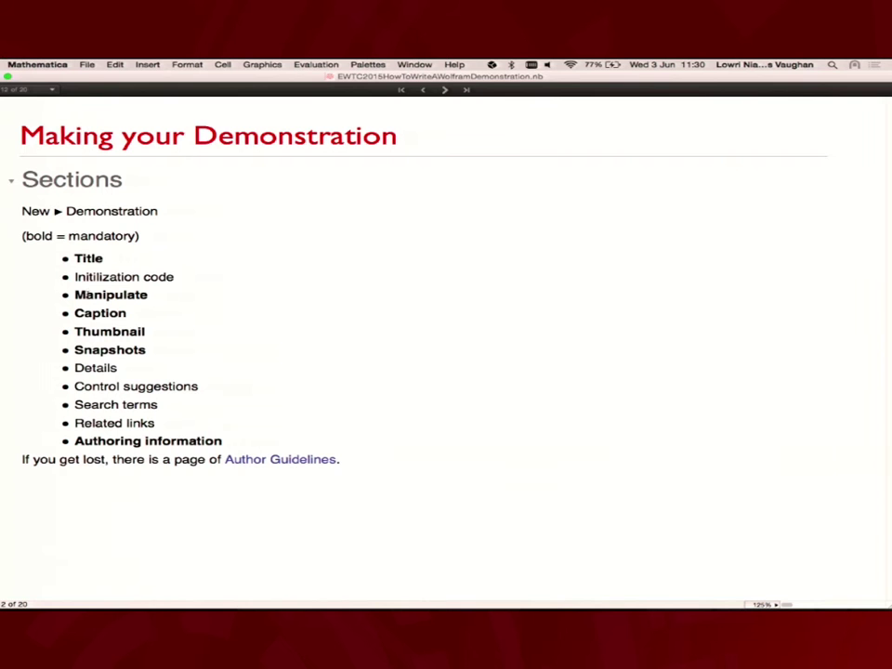
pyautogui.click(83, 63)
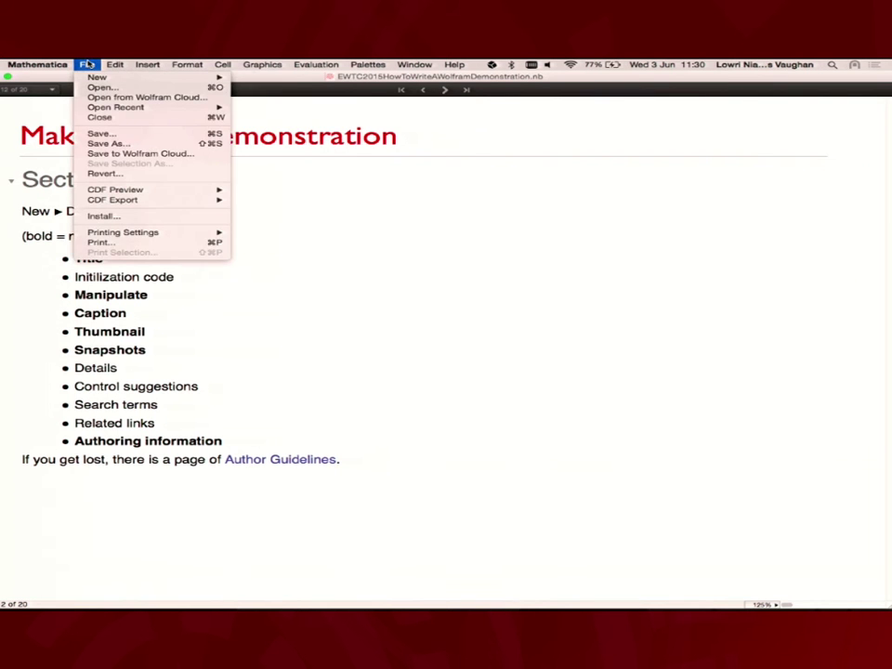
pyautogui.moveTo(101, 77)
pyautogui.click(278, 122)
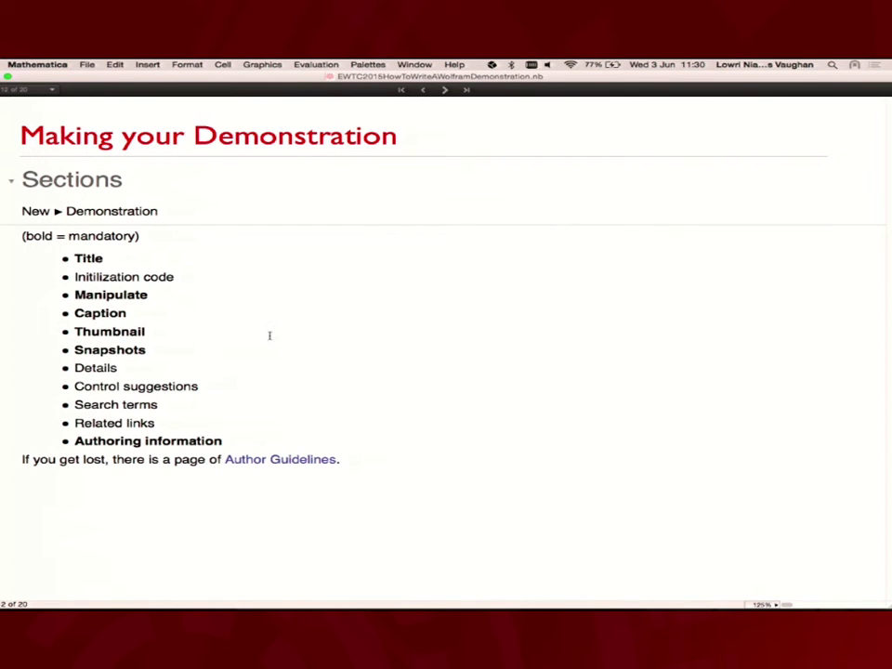
# Point out File > New > Demonstration again and place the caret after 'New ► Demonstration' on the slide.
pyautogui.hotkey('ctrl', 'Right')
pyautogui.hotkey('ctrl', 'Left')
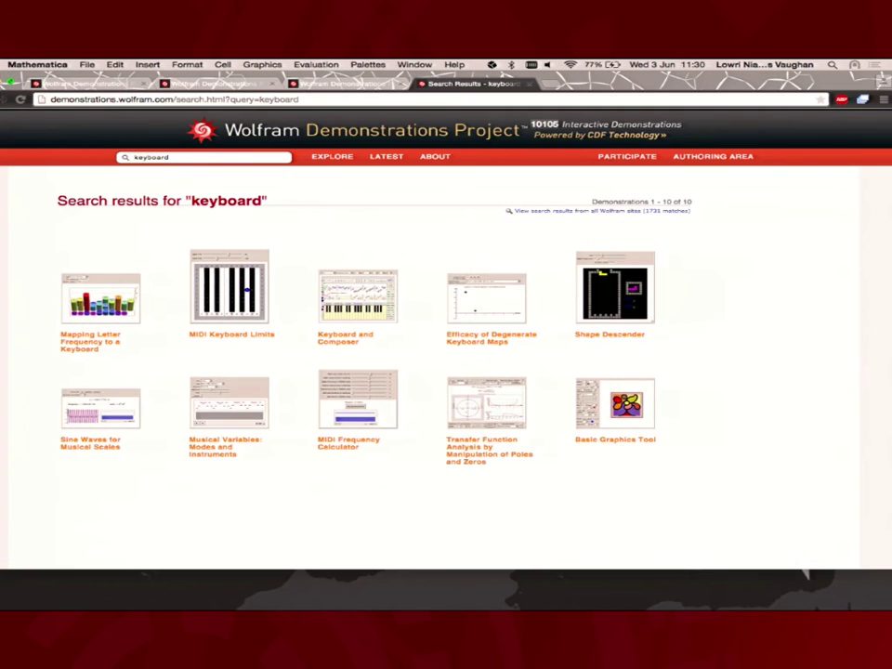
pyautogui.hotkey('ctrl', 'Up')
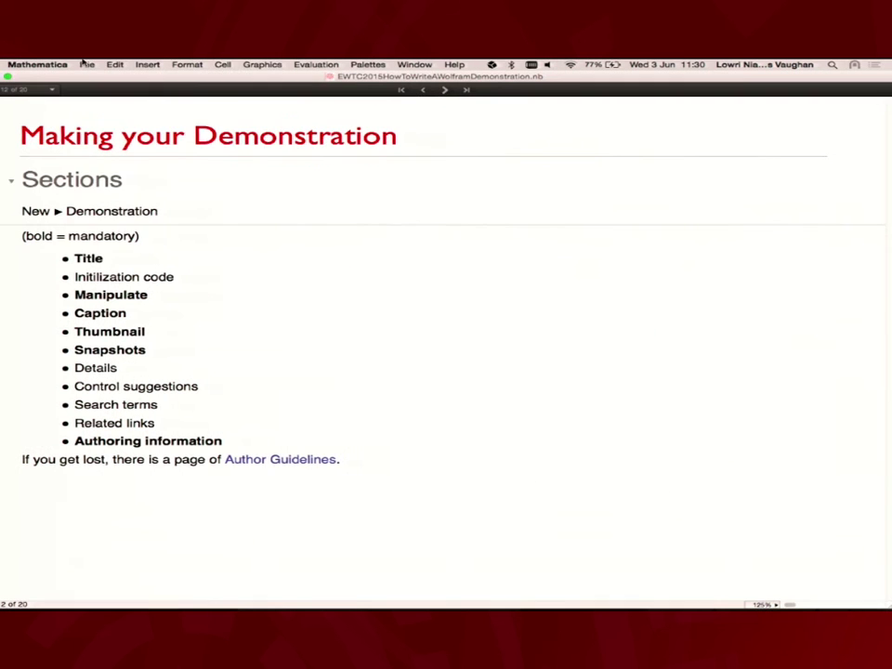
pyautogui.click(86, 64)
pyautogui.moveTo(101, 77)
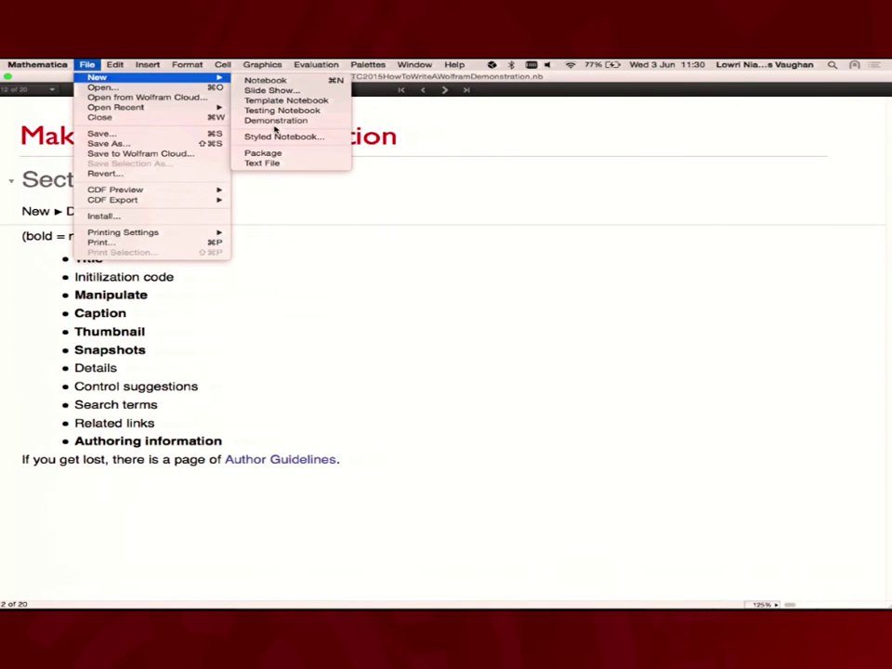
pyautogui.click(275, 122)
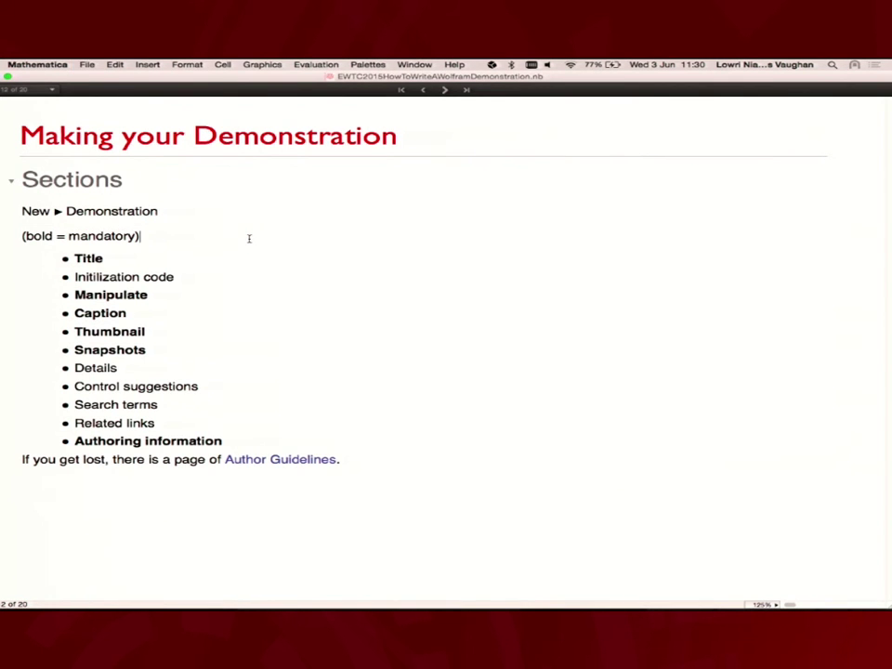
pyautogui.click(357, 209)
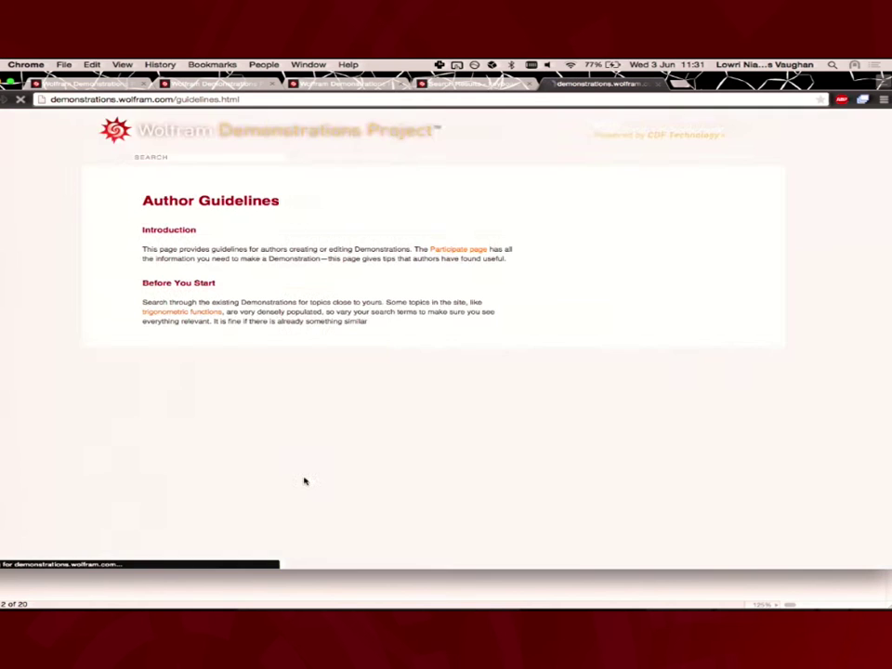
# Switch back to the Mathematica presentation and advance to the Title and initialization slide.
pyautogui.click(199, 591)
pyautogui.click(445, 89)
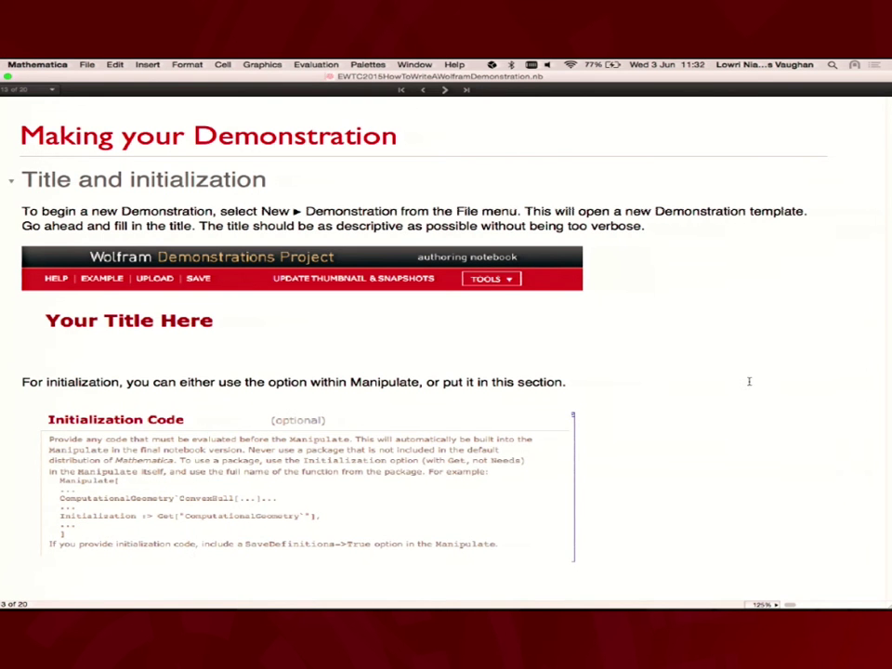
# Collapse and re-expand the Title and initialization section, then go to the Code and caption slide.
pyautogui.click(491, 180)
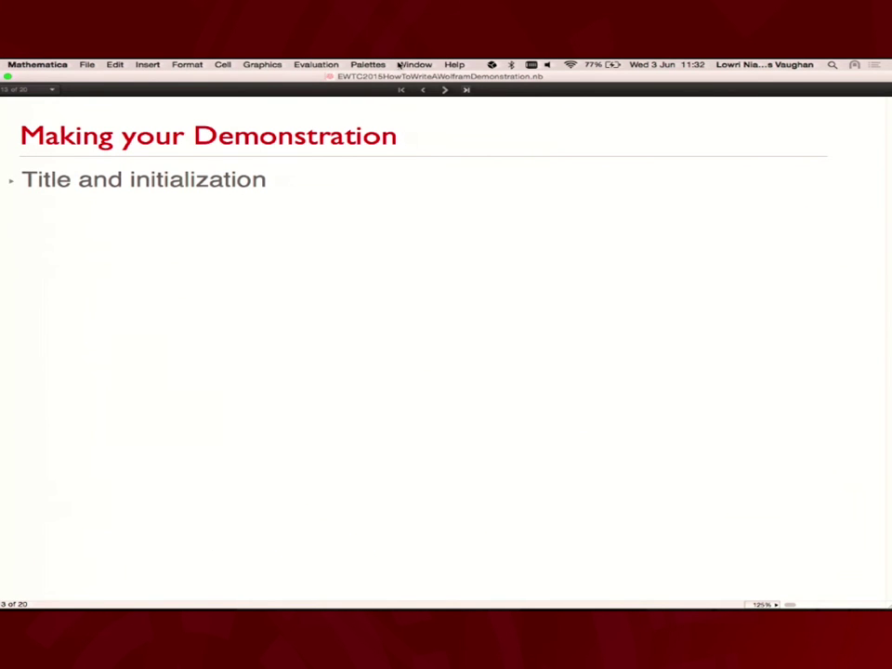
pyautogui.click(319, 175)
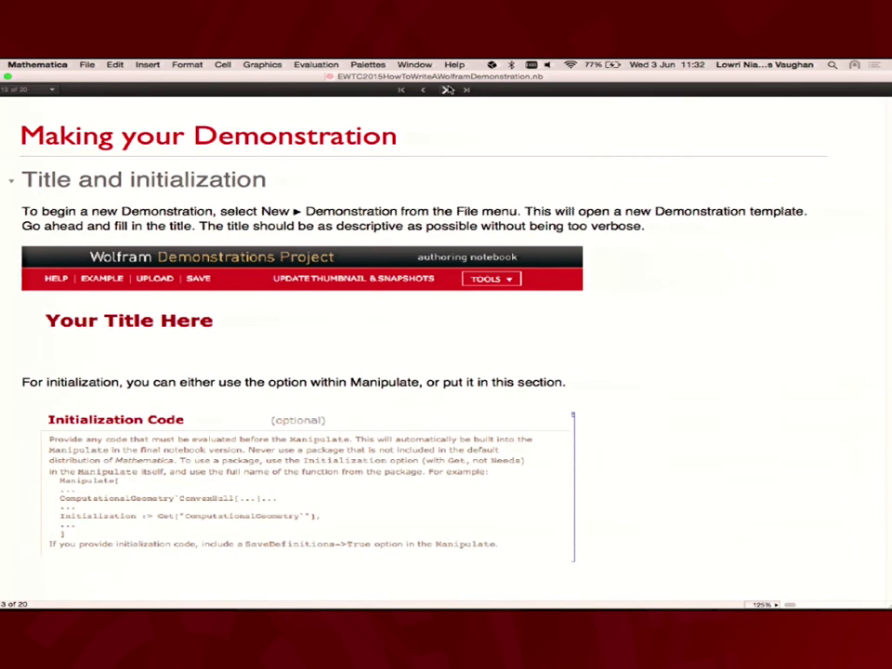
pyautogui.click(447, 90)
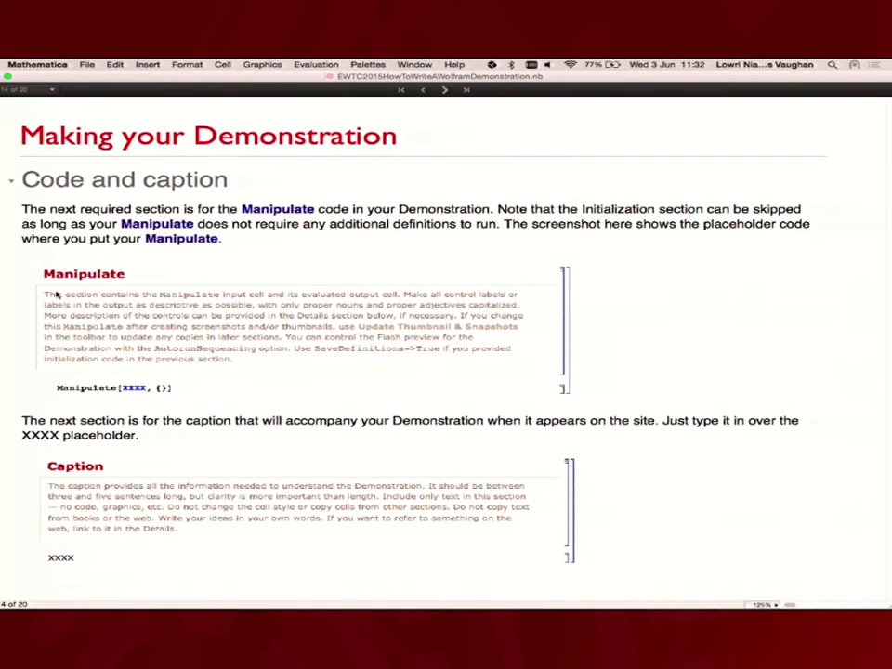
# Select the Manipulate placeholder cell group, then advance to the Thumbnails slide.
pyautogui.click(74, 388)
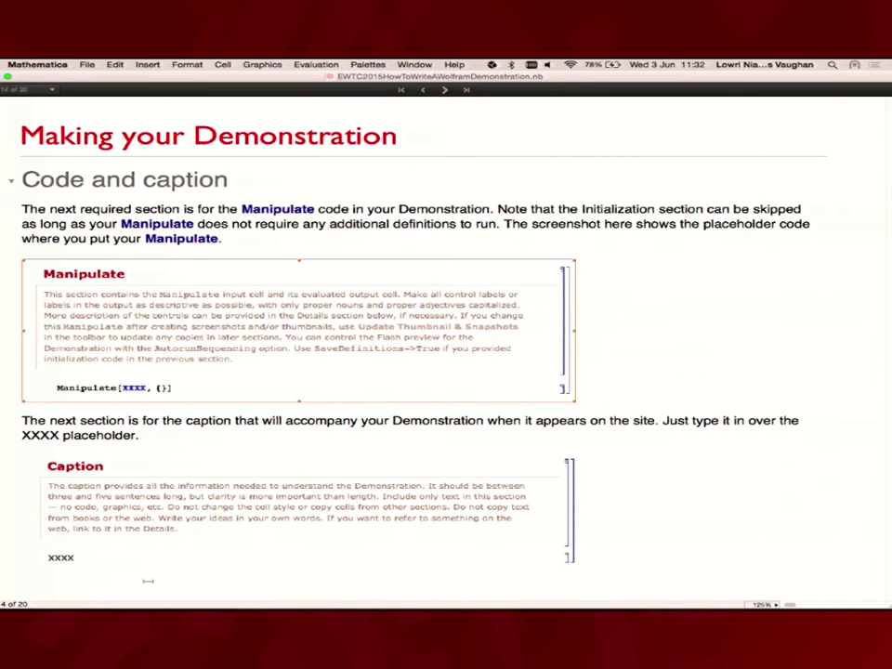
pyautogui.click(444, 91)
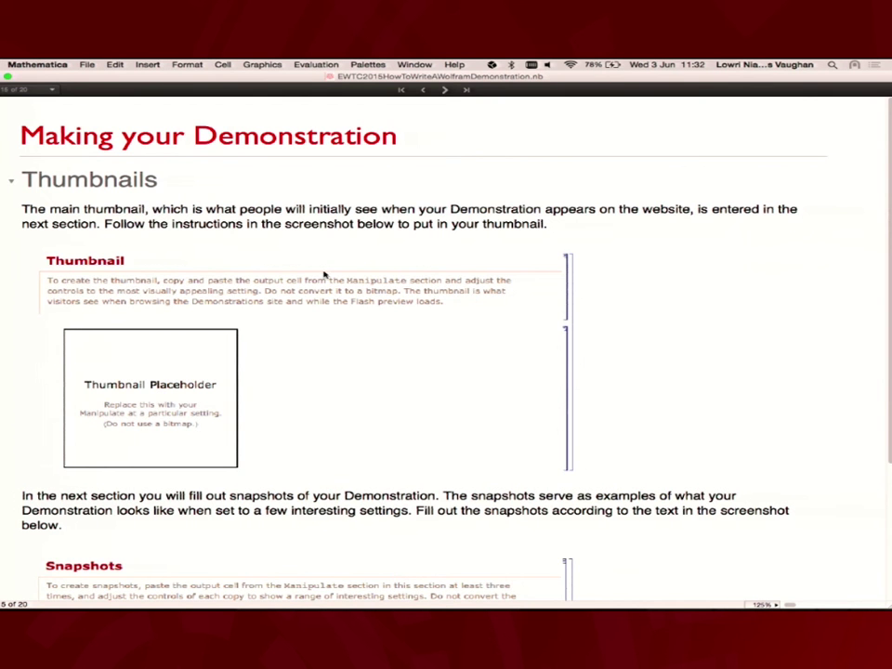
# Scroll down to the Snapshots section and bring up its cell context menu.
pyautogui.scroll(-5, 502, 373)
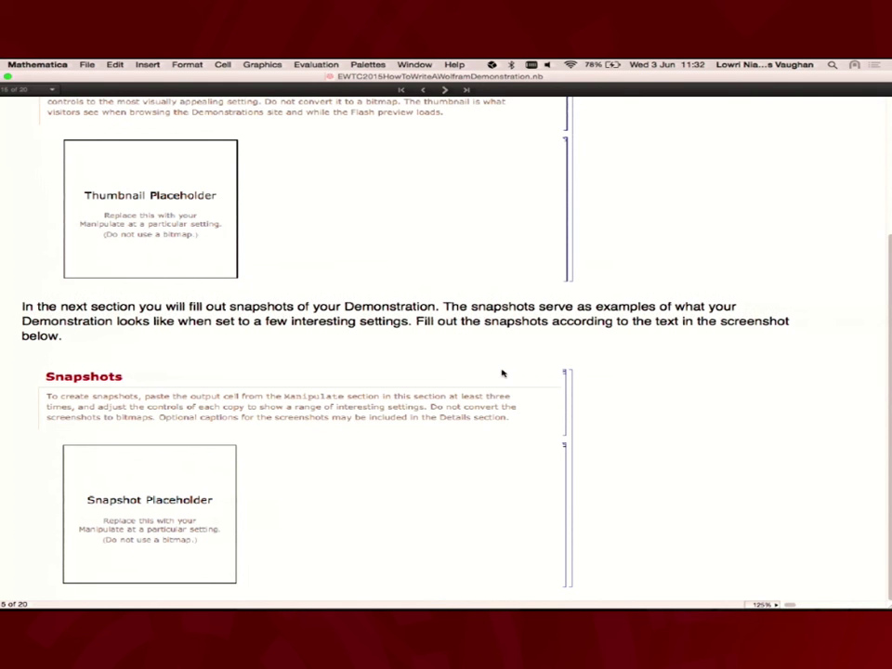
pyautogui.rightClick(514, 378)
# Show the Optional details slide's Control Suggestions, then advance to Authoring and references.
pyautogui.click(444, 90)
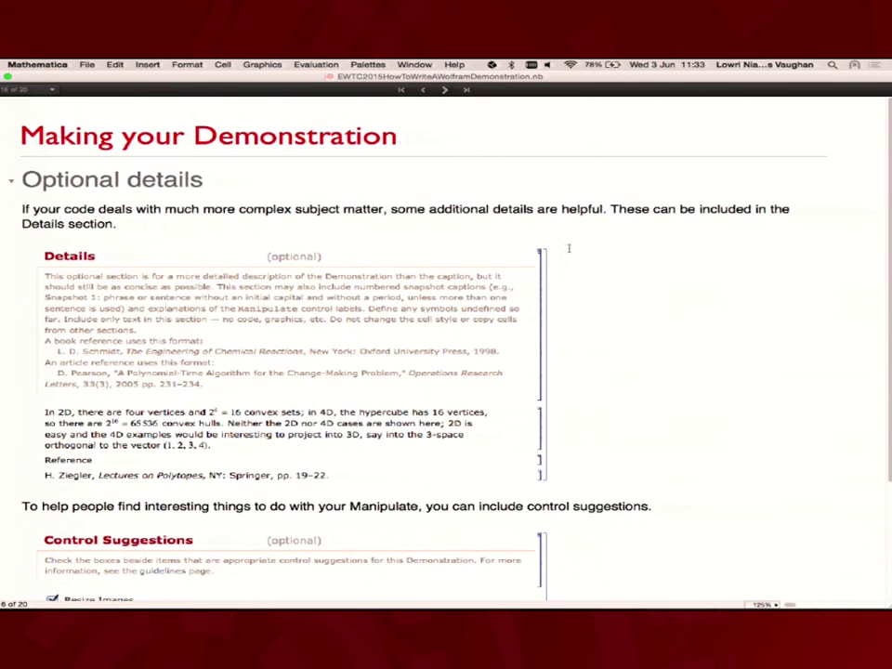
pyautogui.scroll(-2, 698, 185)
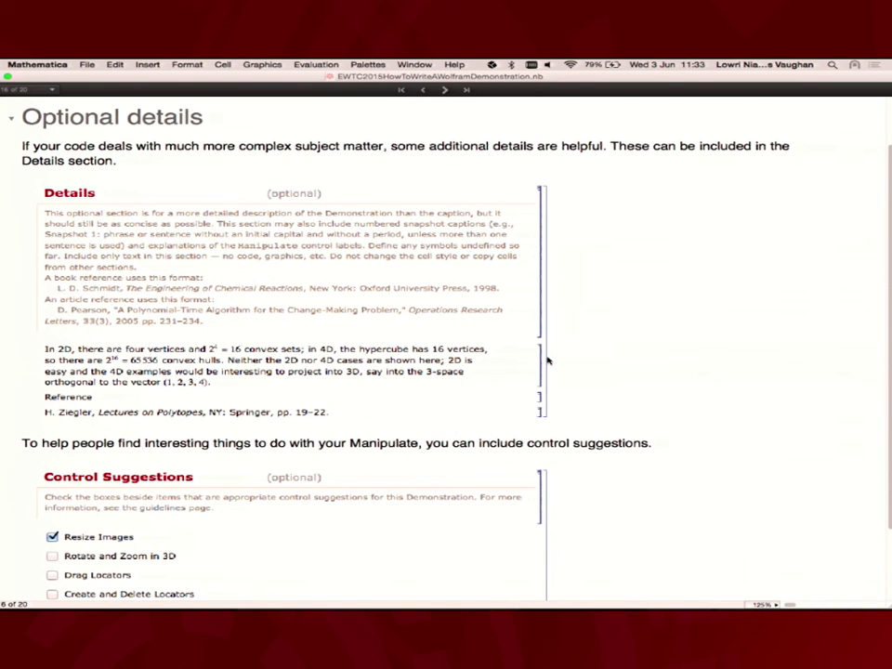
pyautogui.scroll(-3, 547, 360)
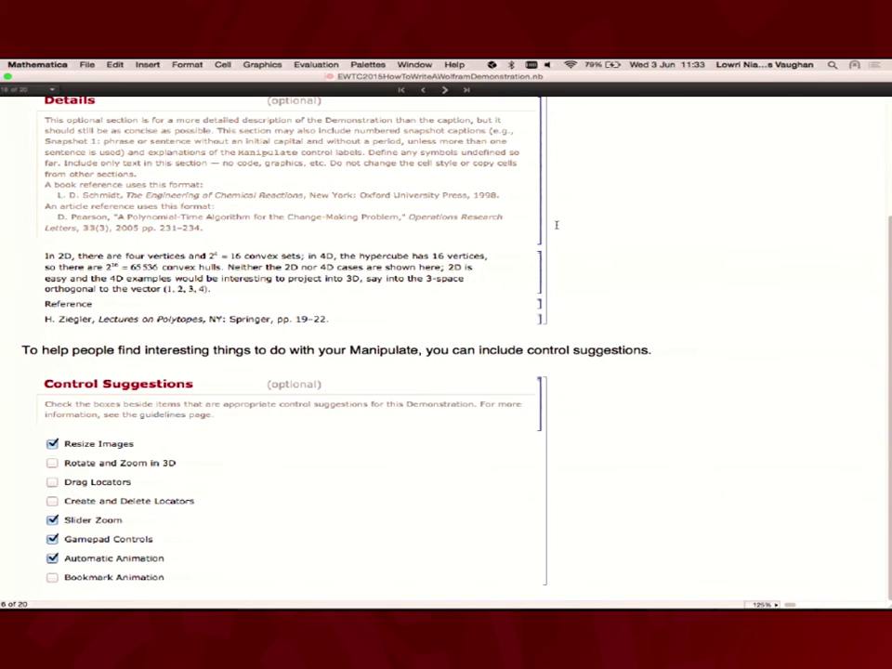
pyautogui.click(444, 90)
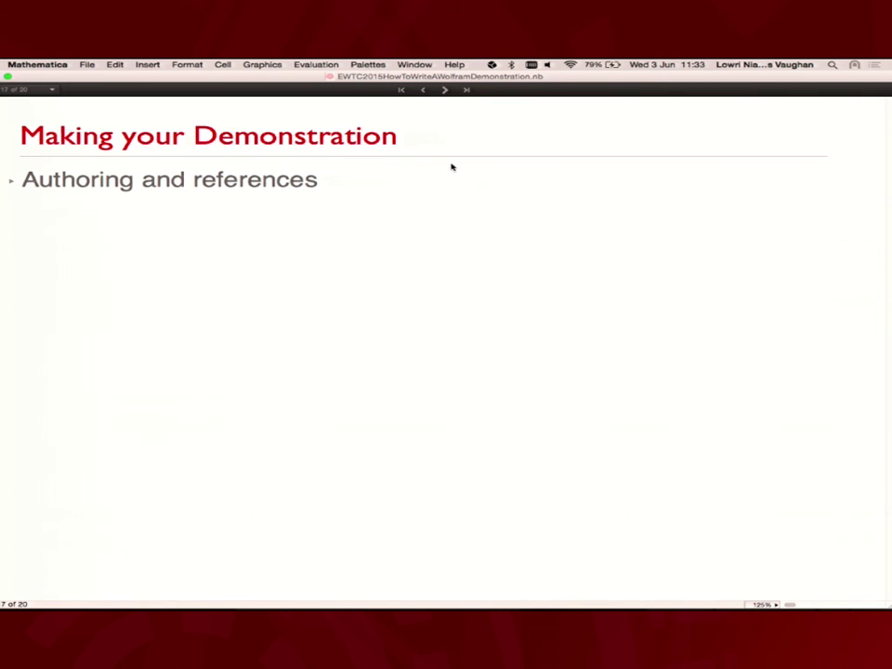
# Select the Authoring Information cell group, then advance to the Submitting your demonstration slide.
pyautogui.click(243, 304)
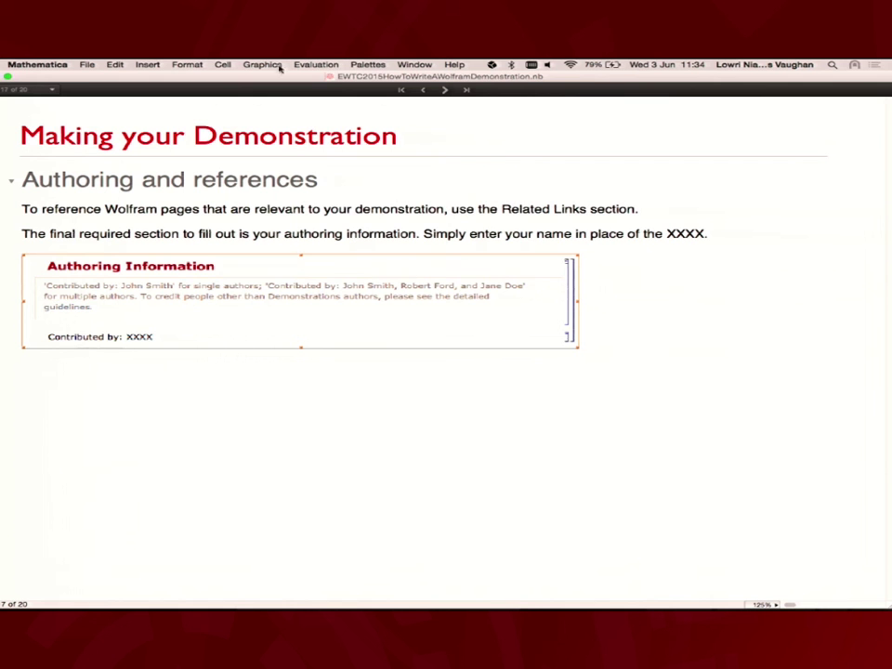
pyautogui.click(446, 90)
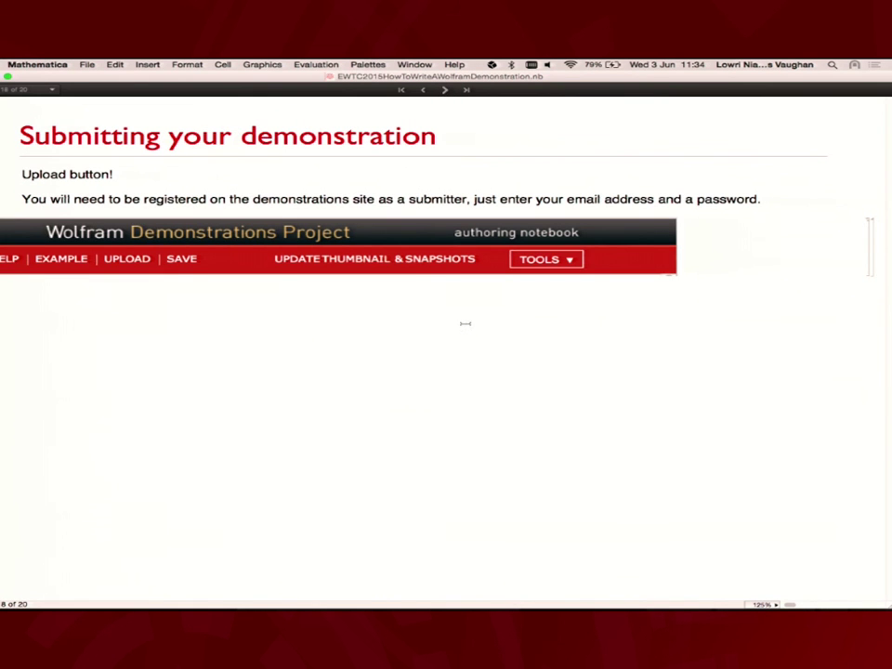
pyautogui.click(313, 251)
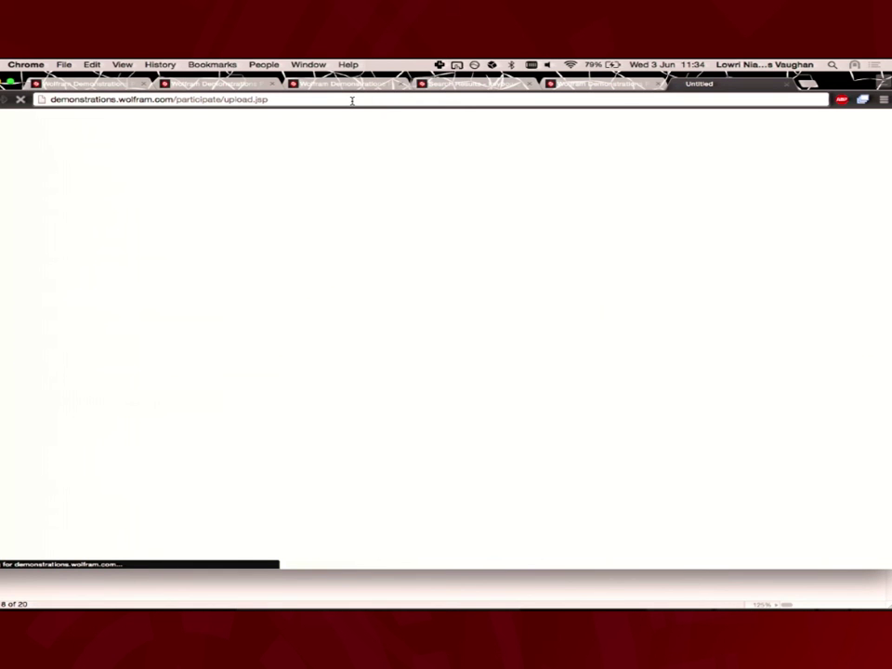
pyautogui.click(117, 593)
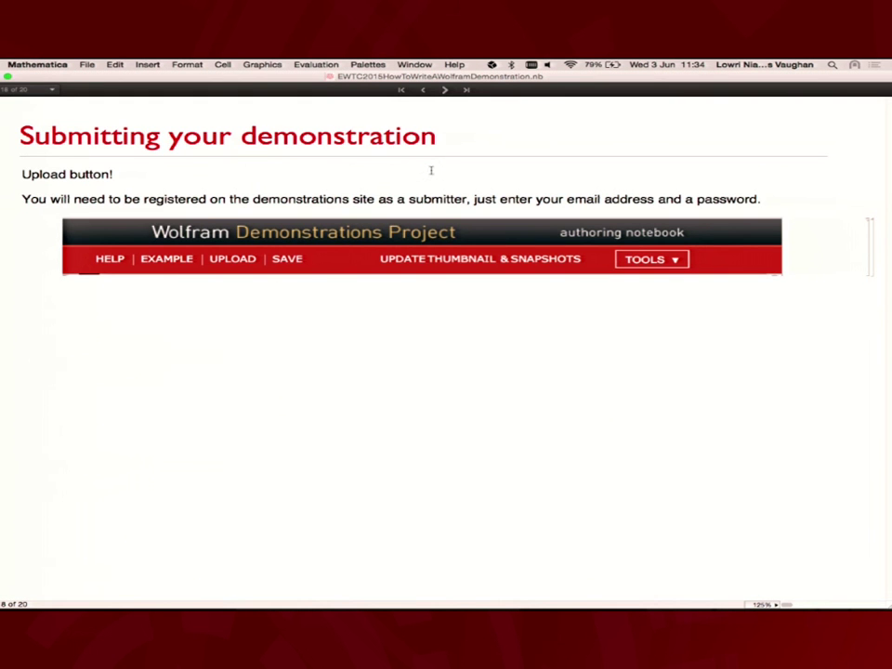
# Advance to the closing 'Finally...' slide showing the CDF banner.
pyautogui.click(446, 90)
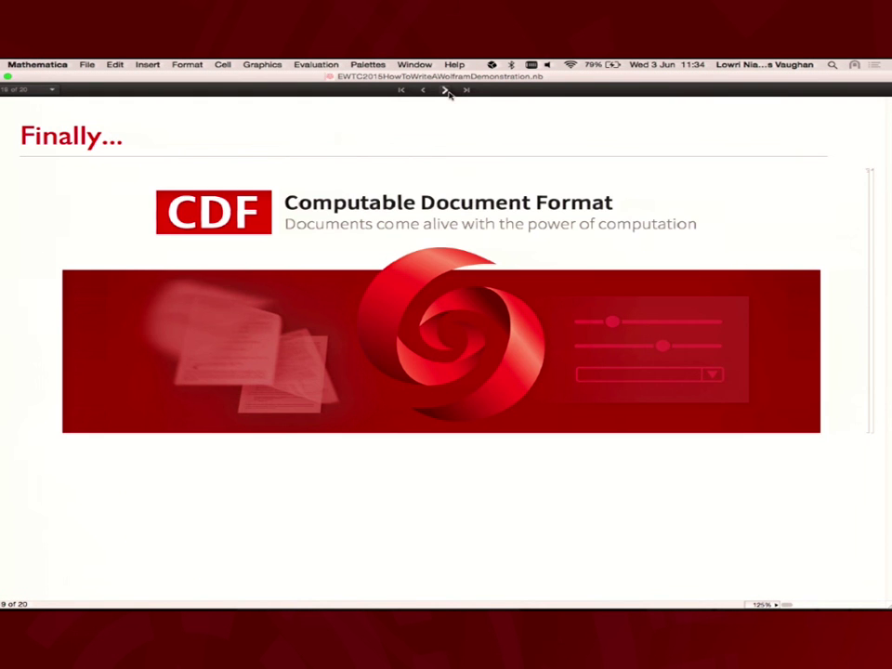